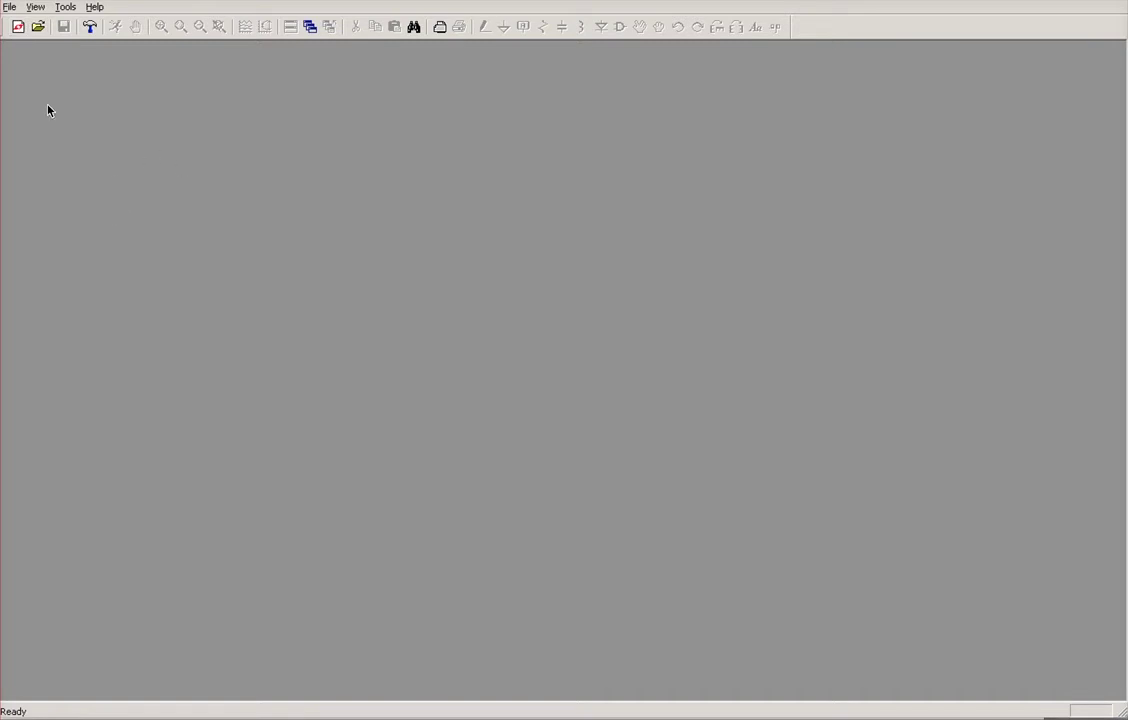
Create a blank schematic with File > New Schematic.
click(12, 7)
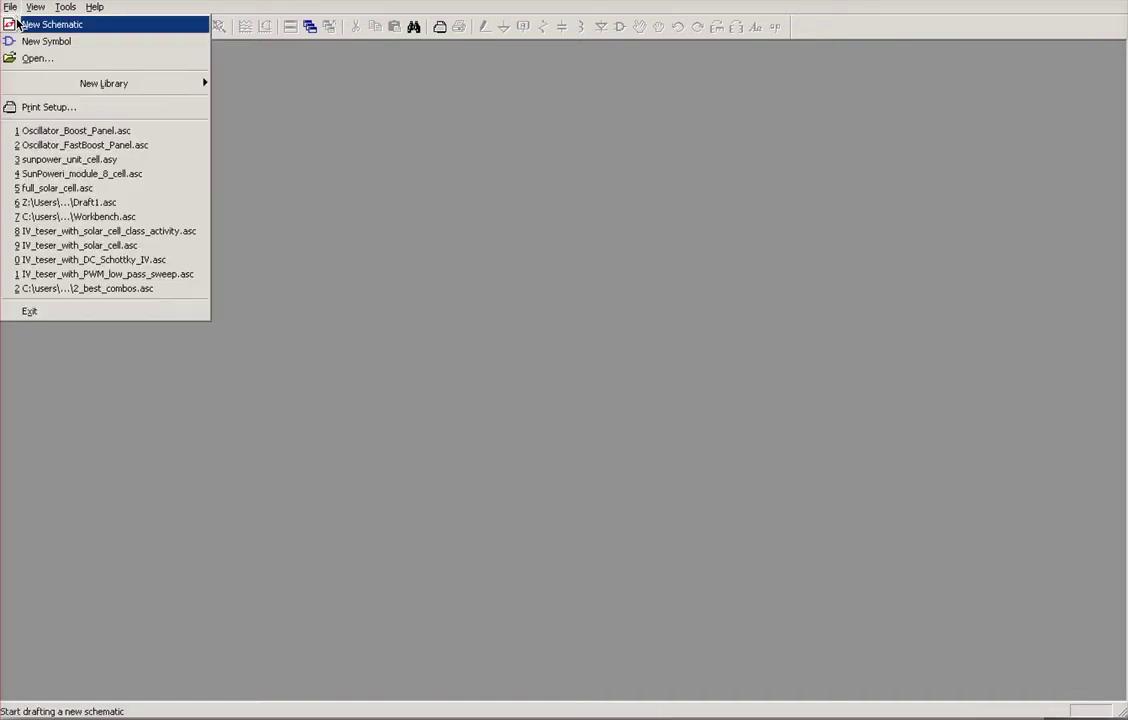
click(19, 23)
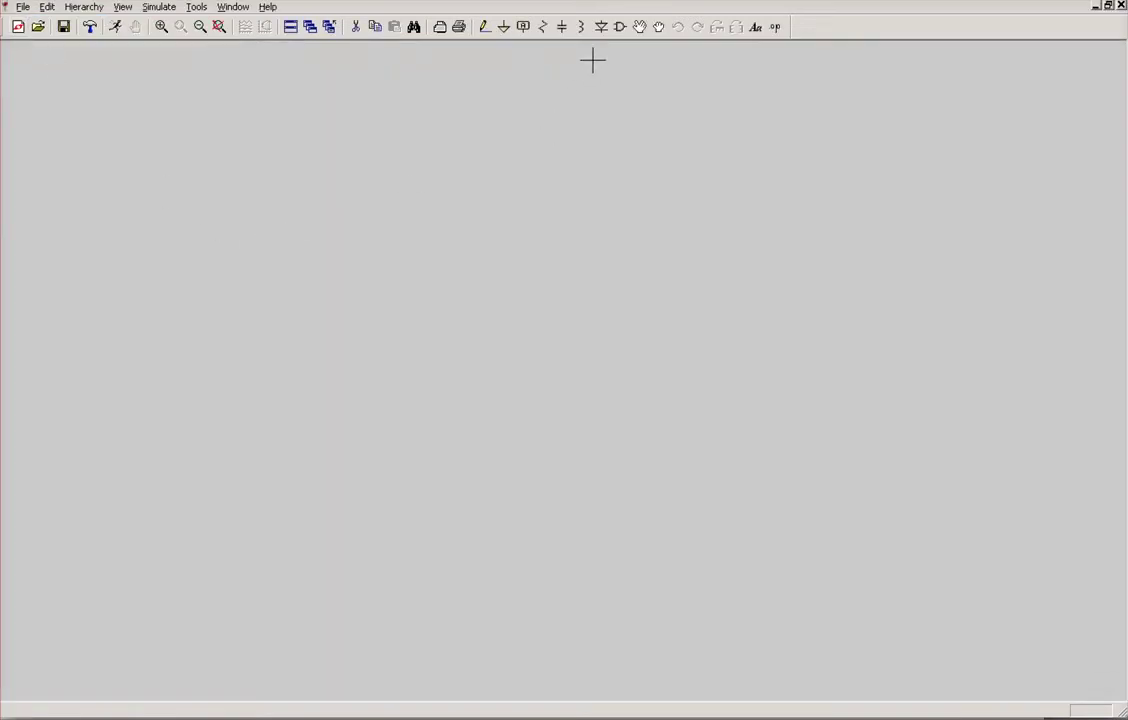
Place a single diode D1 on the schematic.
click(601, 27)
click(337, 320)
key(Escape)
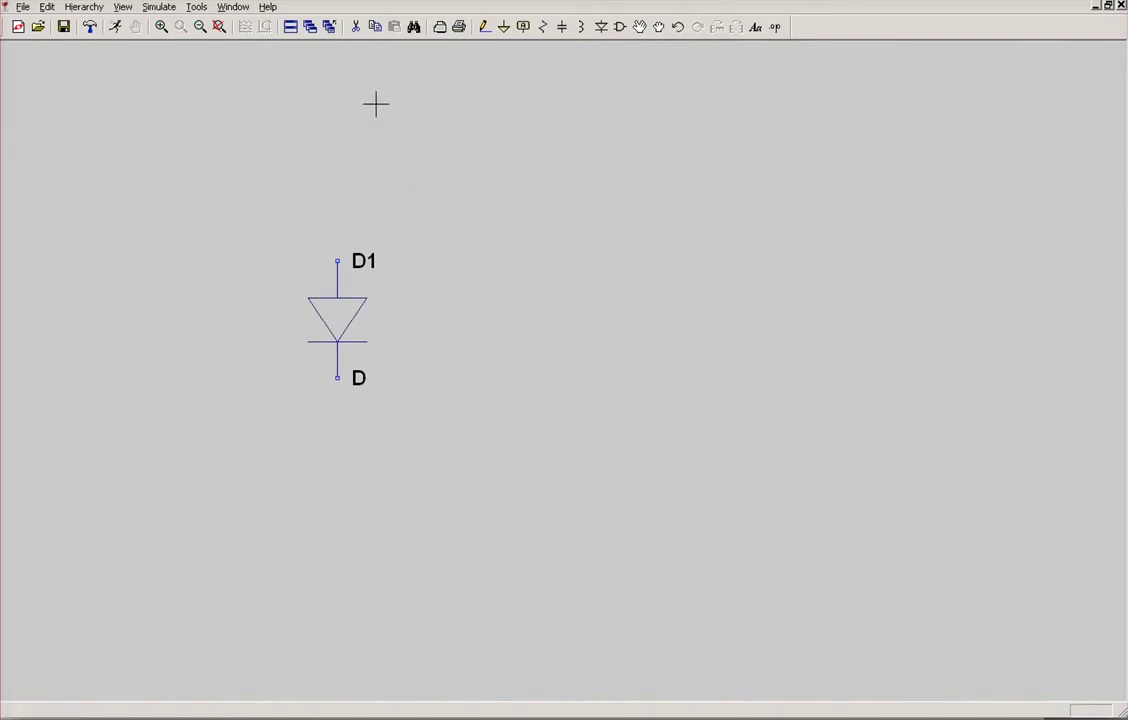
Search the component library for 'cur' and take the current source symbol.
click(619, 28)
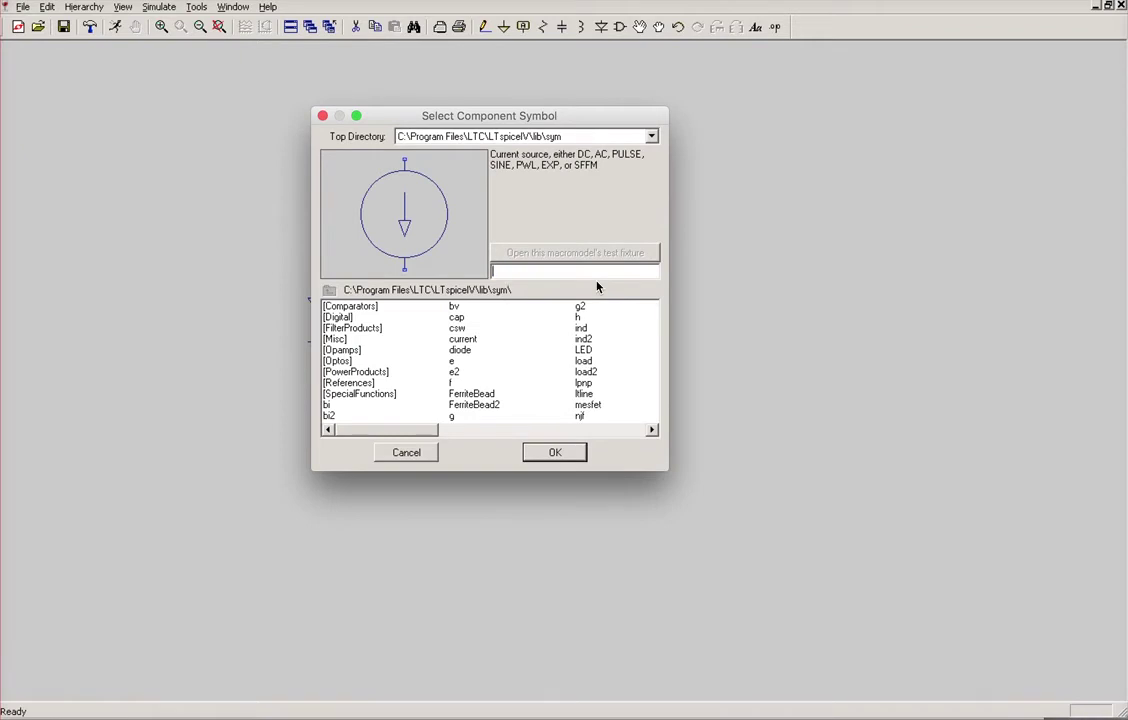
text(cur)
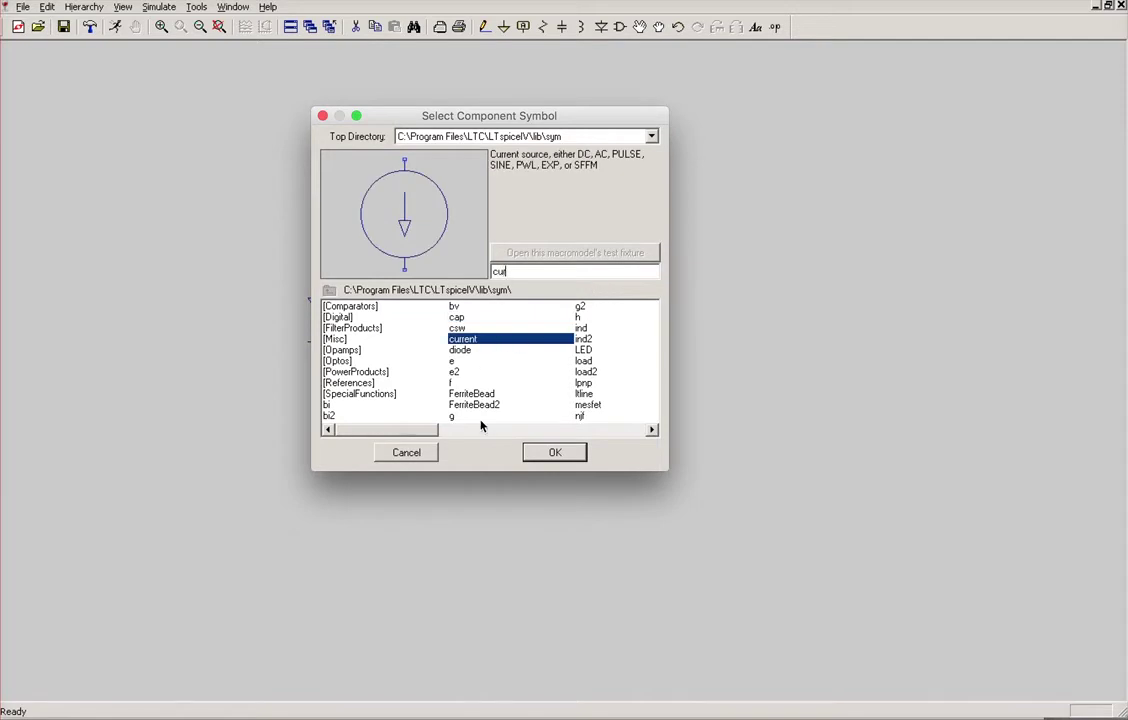
click(554, 452)
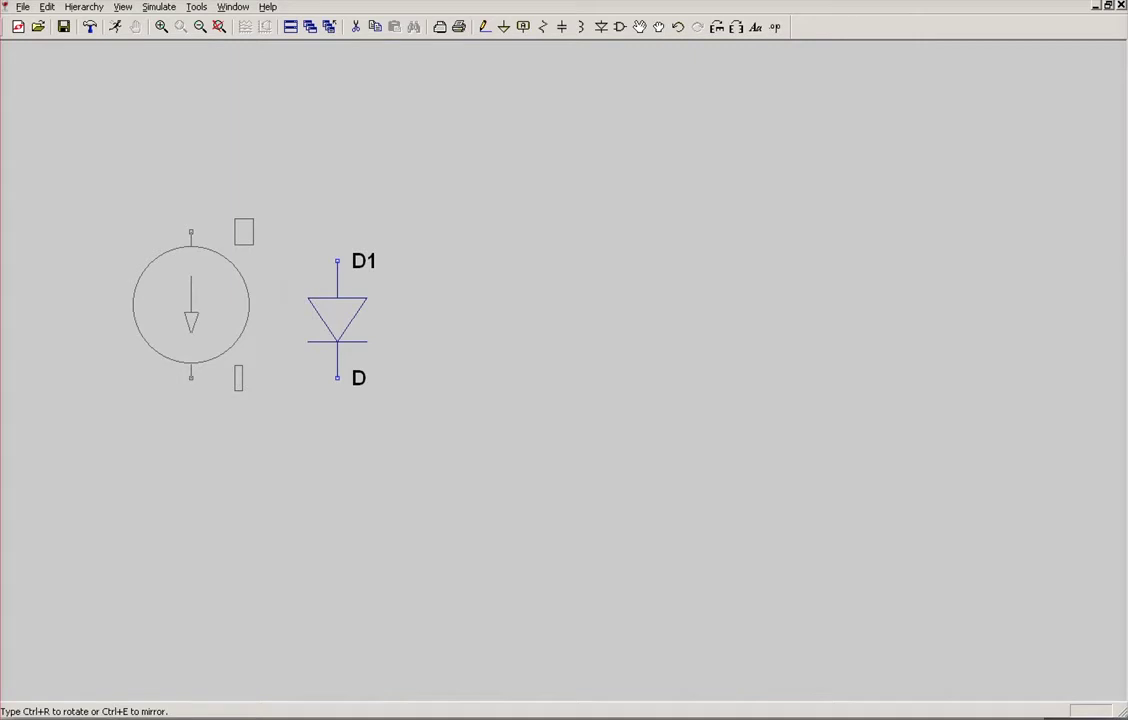
Place current source I1, flipped with its arrow up, left of the diode.
key(ctrl+r)
key(ctrl+r)
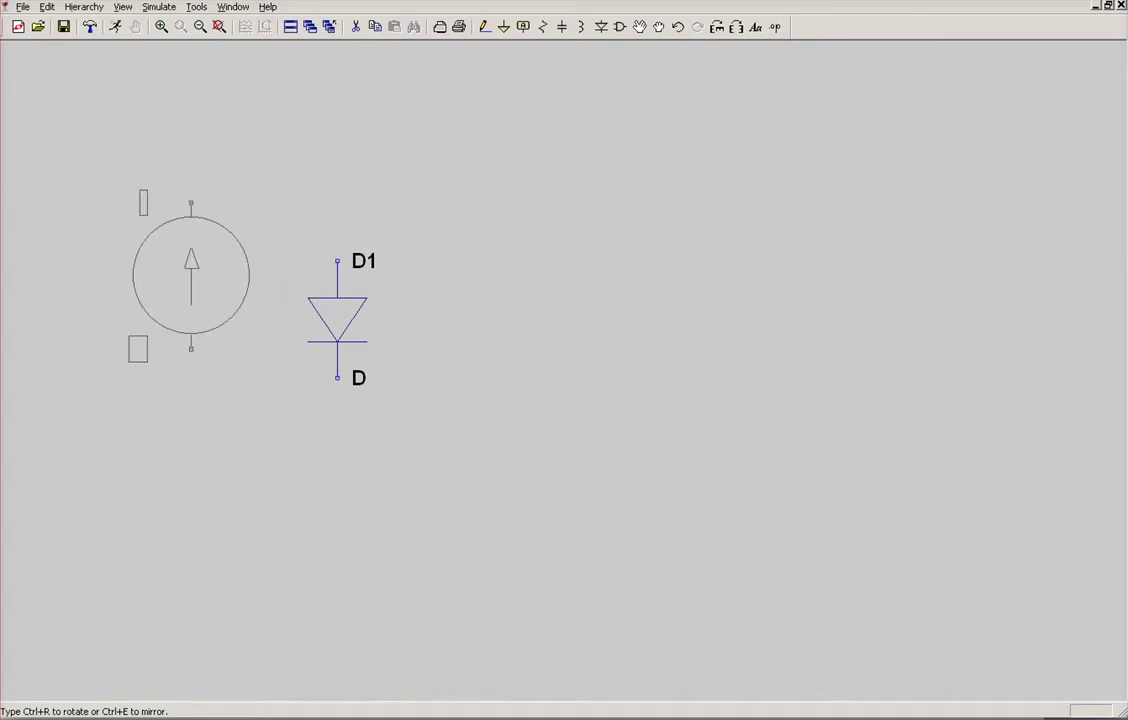
click(185, 310)
key(Escape)
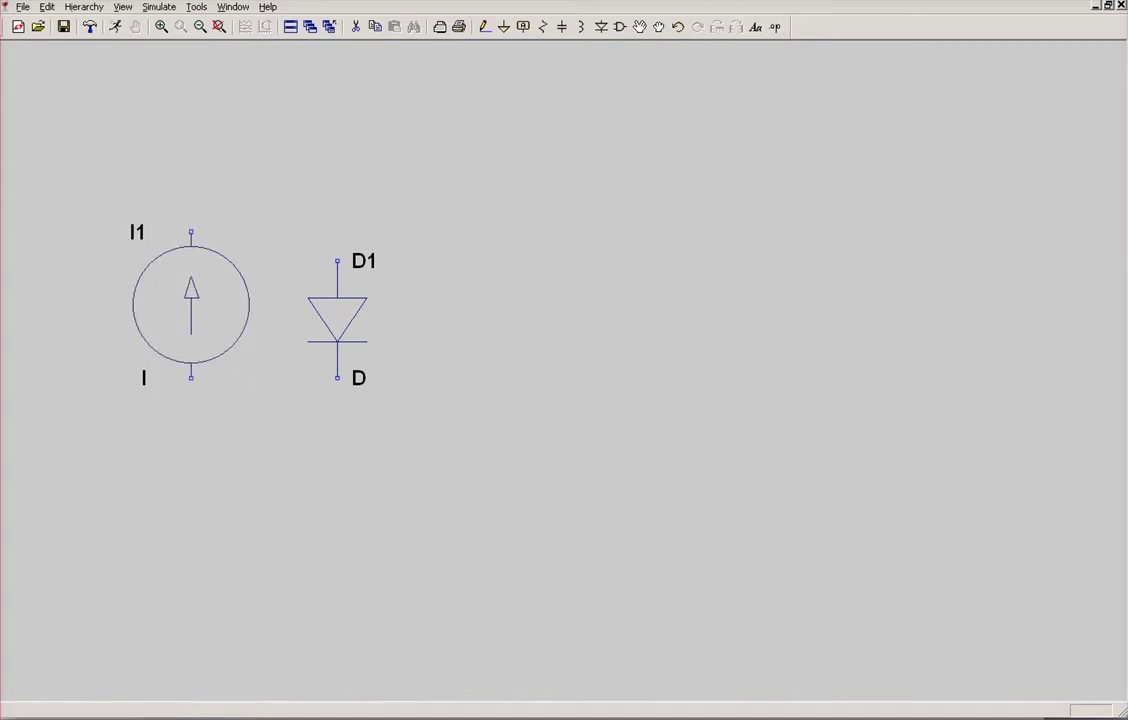
Wire I1's bottom and top terminals to D1's bottom and top pins.
click(484, 27)
click(191, 378)
click(337, 378)
click(191, 232)
click(337, 232)
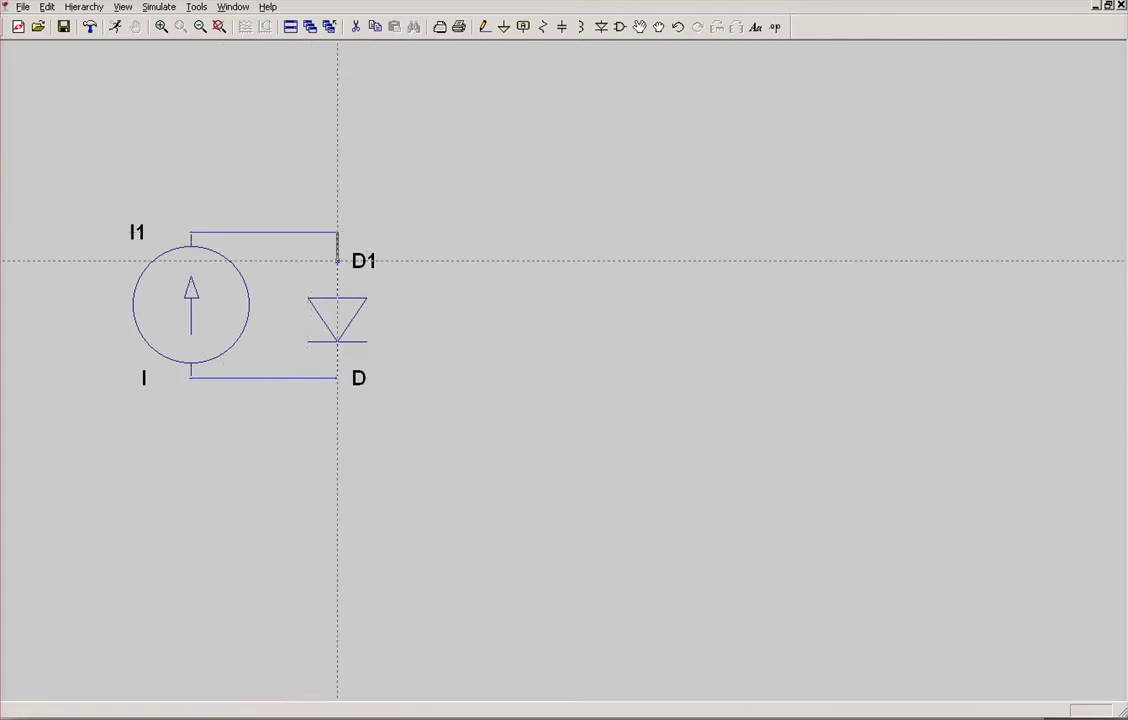
click(337, 261)
click(544, 30)
key(ctrl+r)
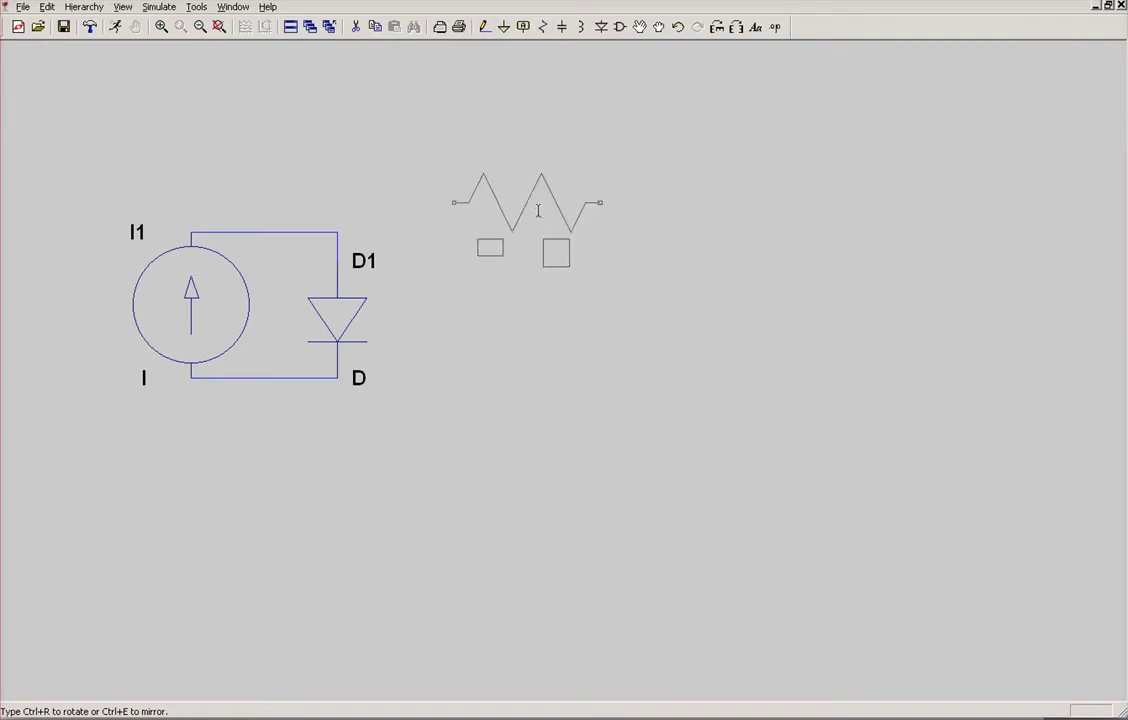
Place horizontal resistor R1 right of the diode and wire its left end to the top node.
click(508, 220)
key(Escape)
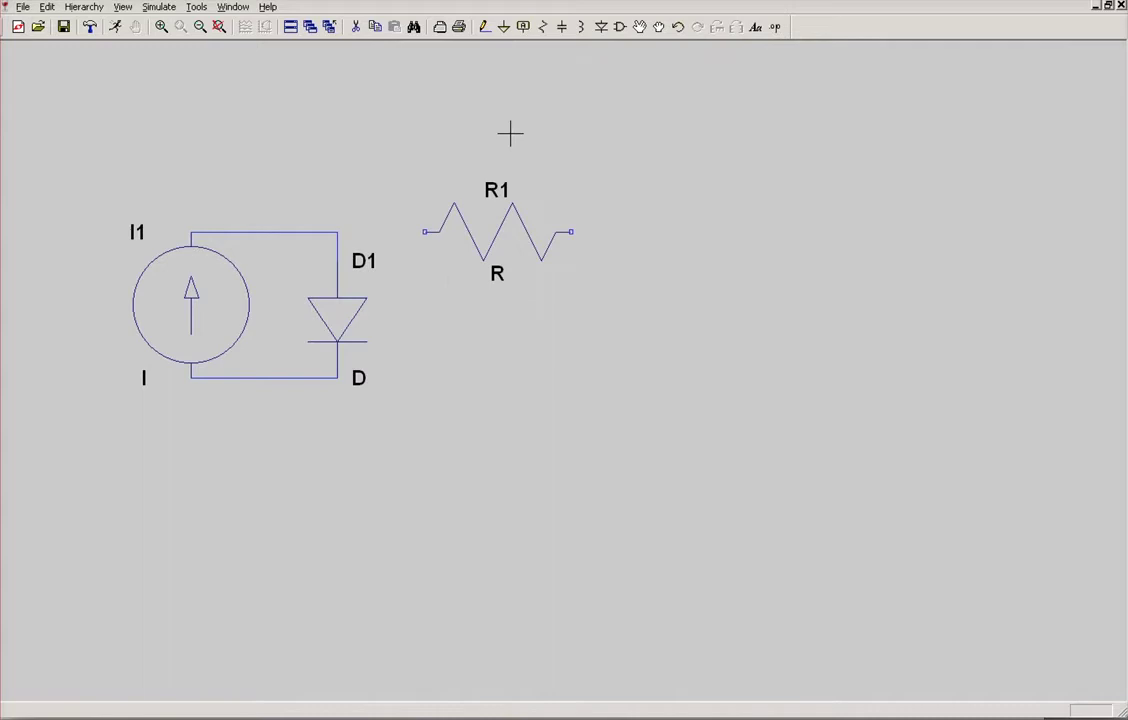
click(492, 33)
click(425, 232)
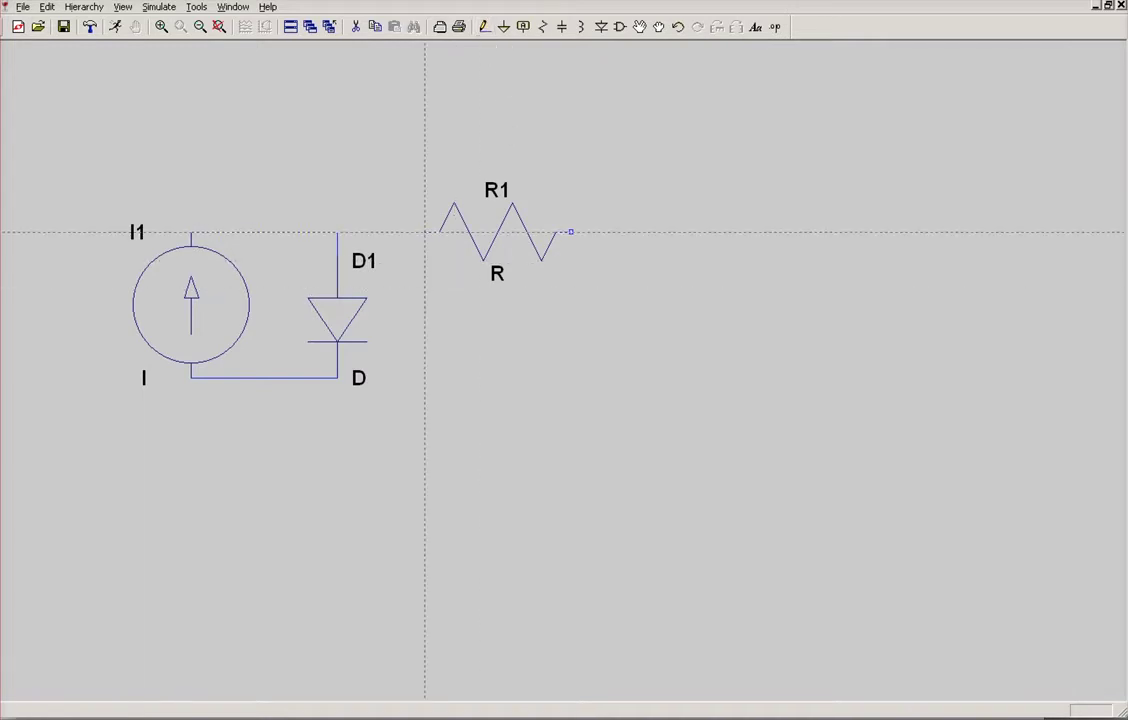
click(337, 232)
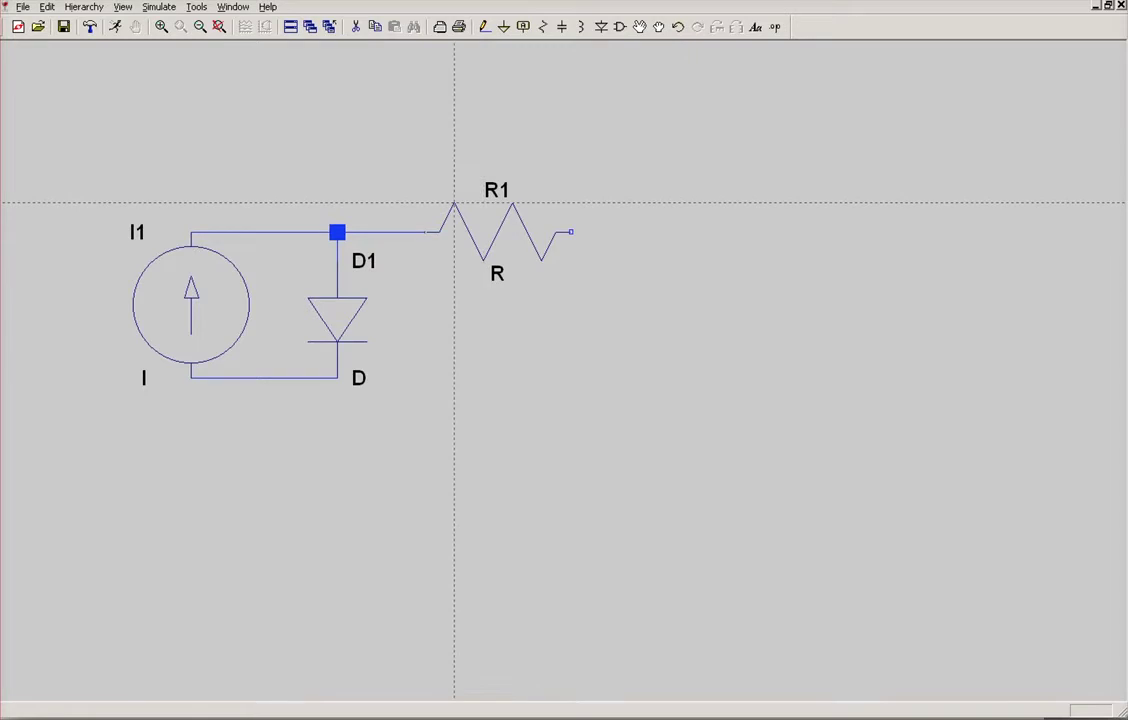
click(440, 232)
click(504, 27)
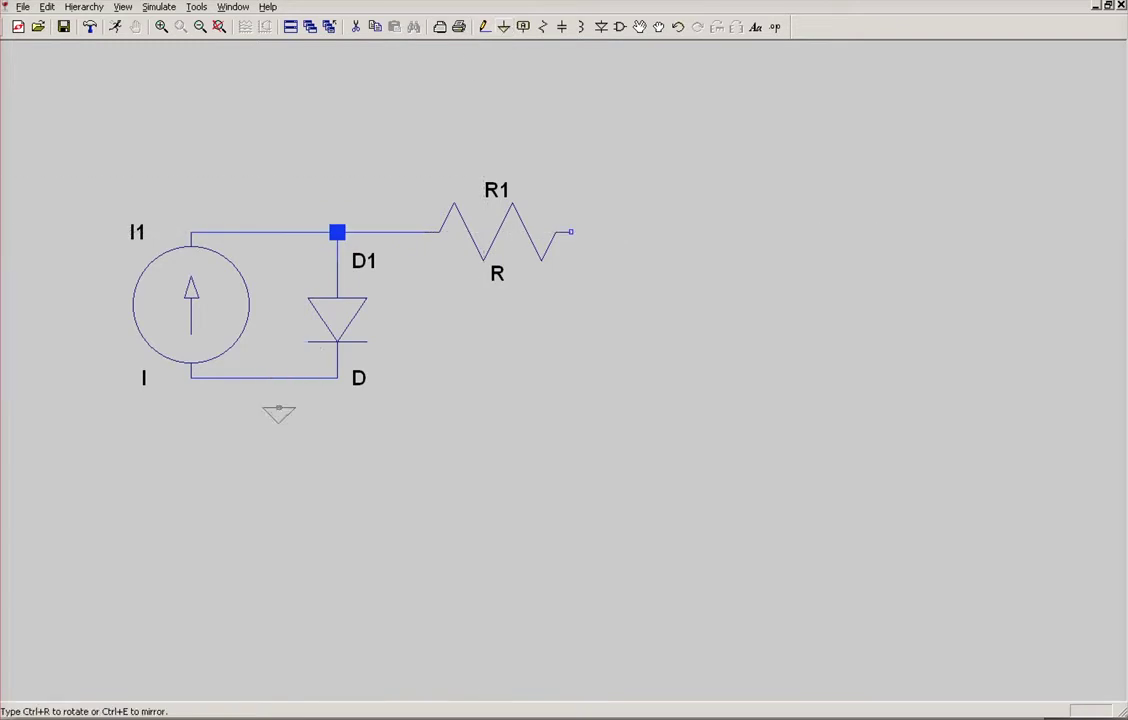
Place a ground below the circuit and wire it up to the I1–D1 bottom wire.
click(279, 408)
click(484, 27)
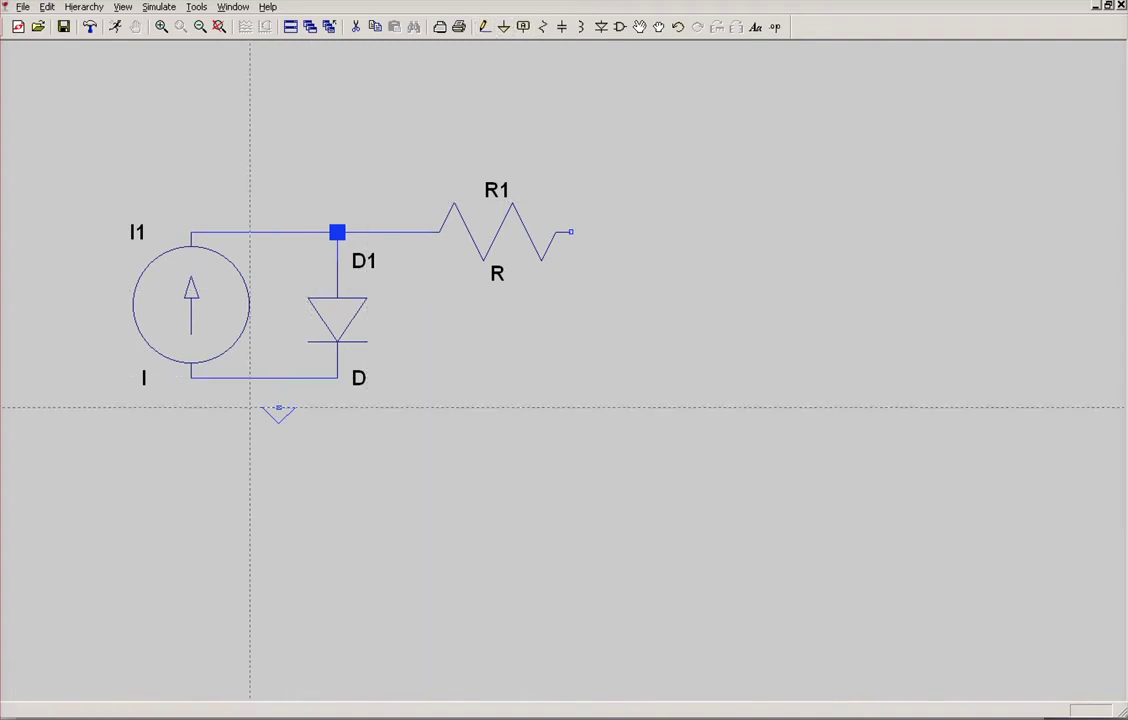
click(279, 408)
click(279, 378)
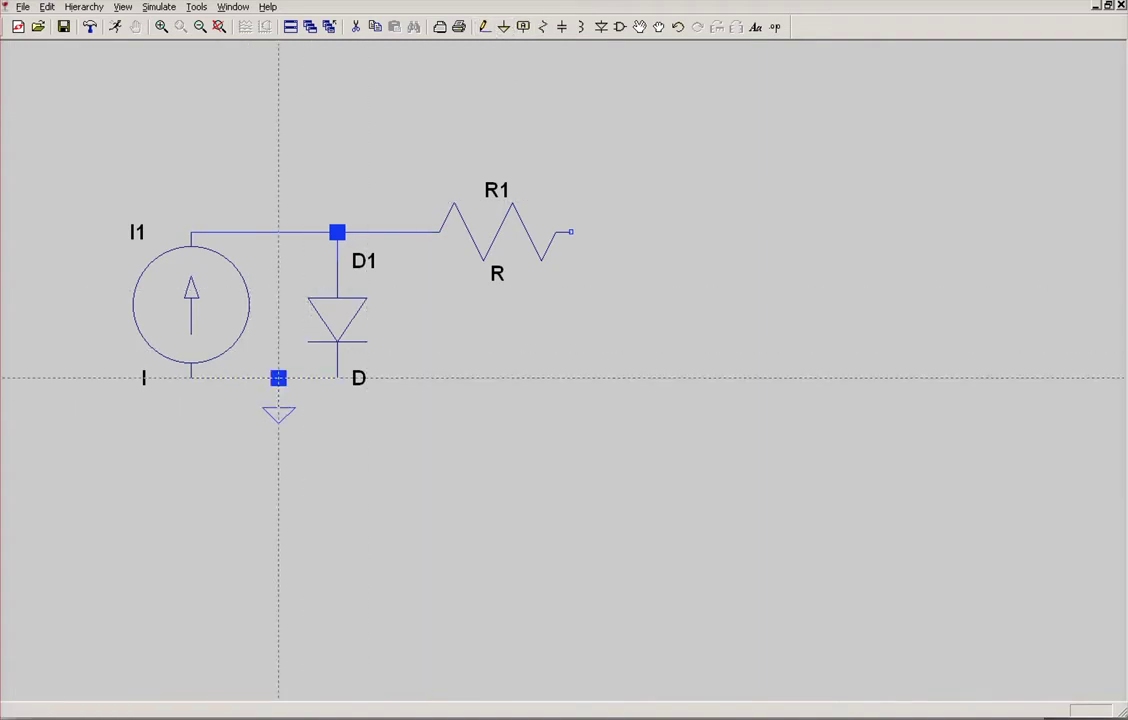
key(Escape)
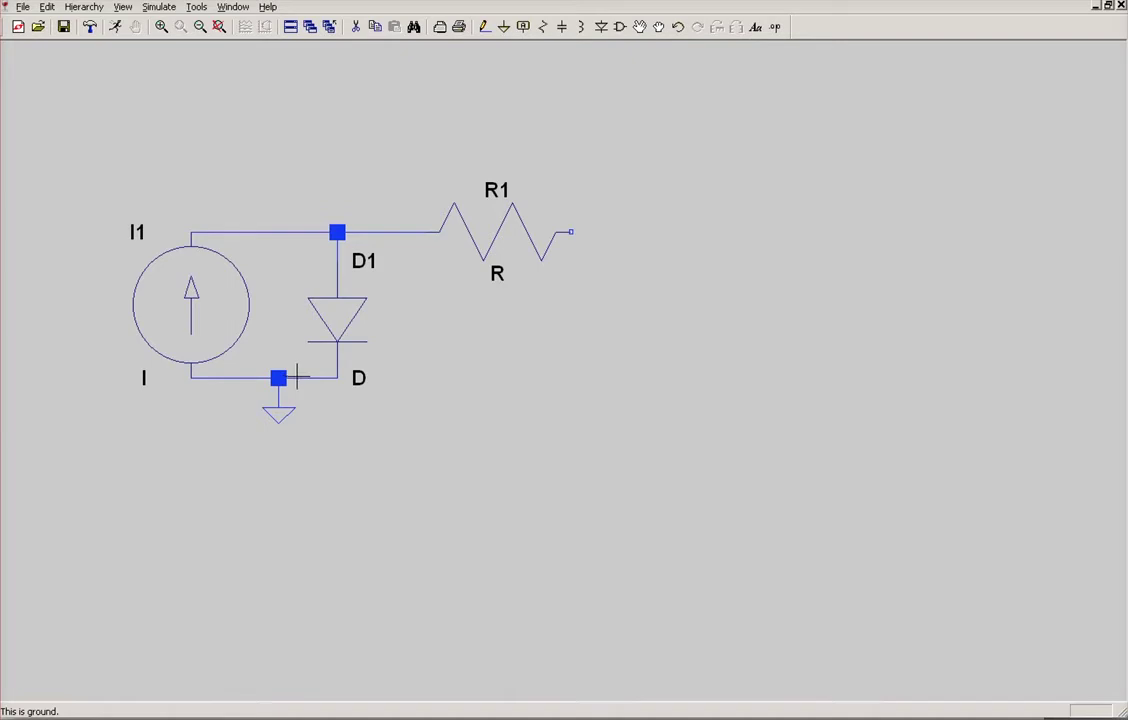
Enter 3 as current source I1's DC value [A].
right_click(205, 322)
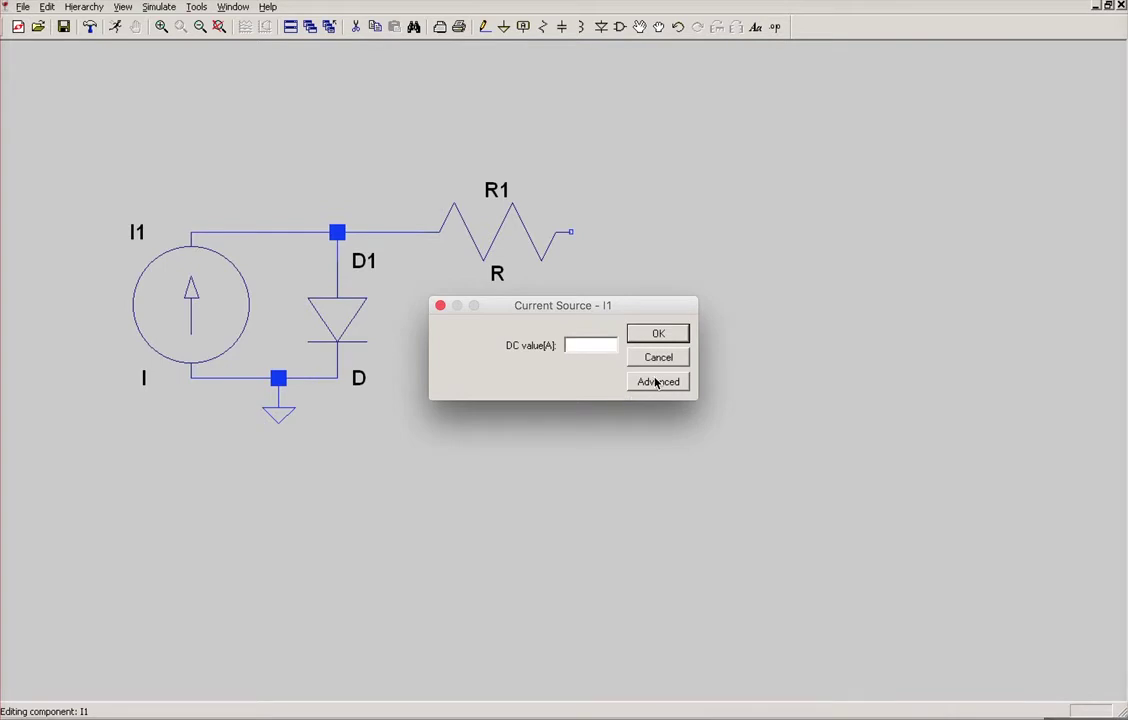
text(3)
click(680, 331)
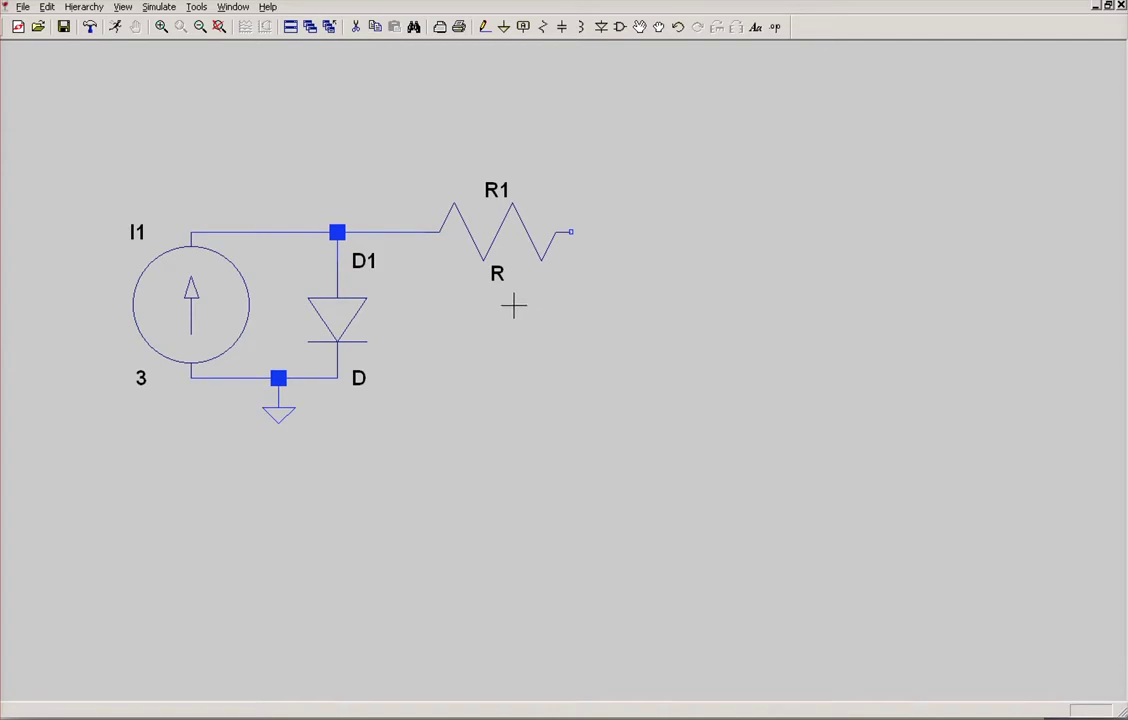
Enter 10m (10 milliohms) in resistor R1's Resistance field.
right_click(505, 243)
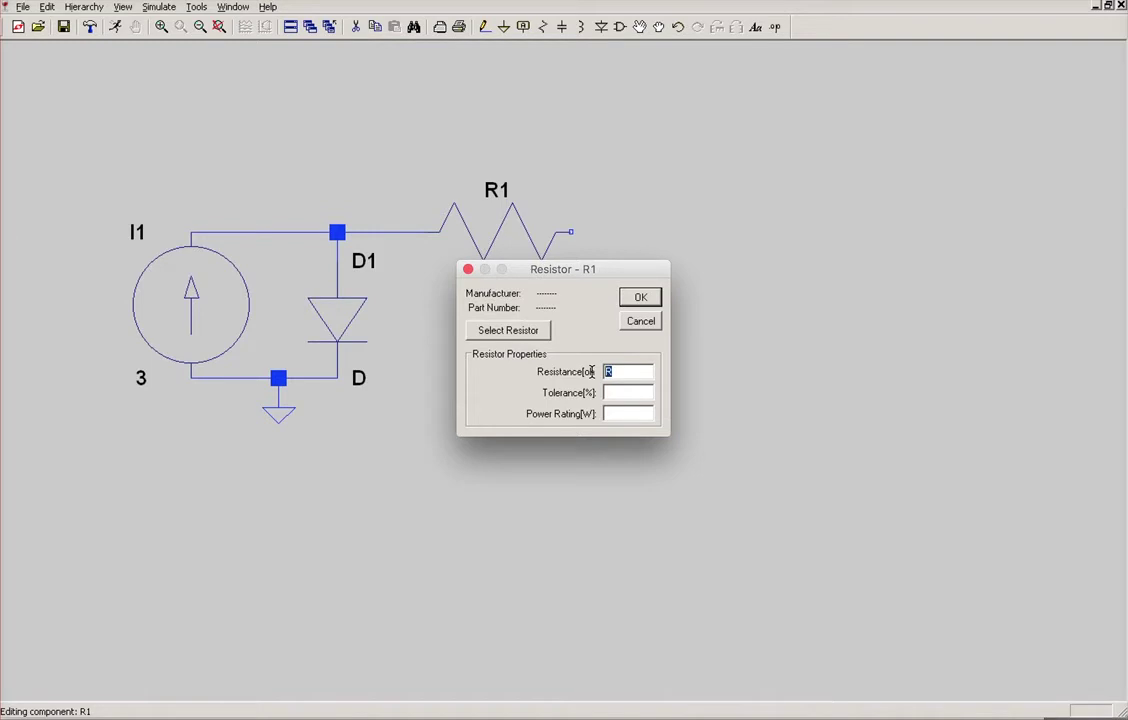
text(10m)
click(640, 297)
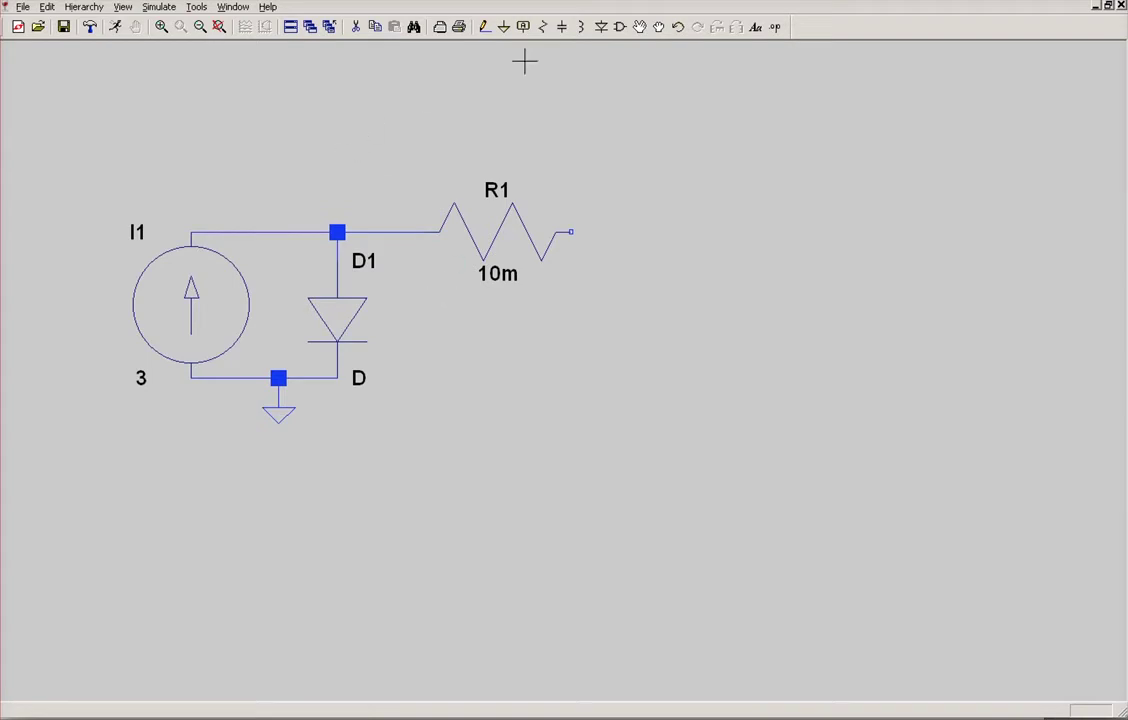
Wire R1's right end down to the diode's bottom node and join I1's bottom to ground.
click(484, 27)
click(571, 232)
click(571, 378)
click(337, 378)
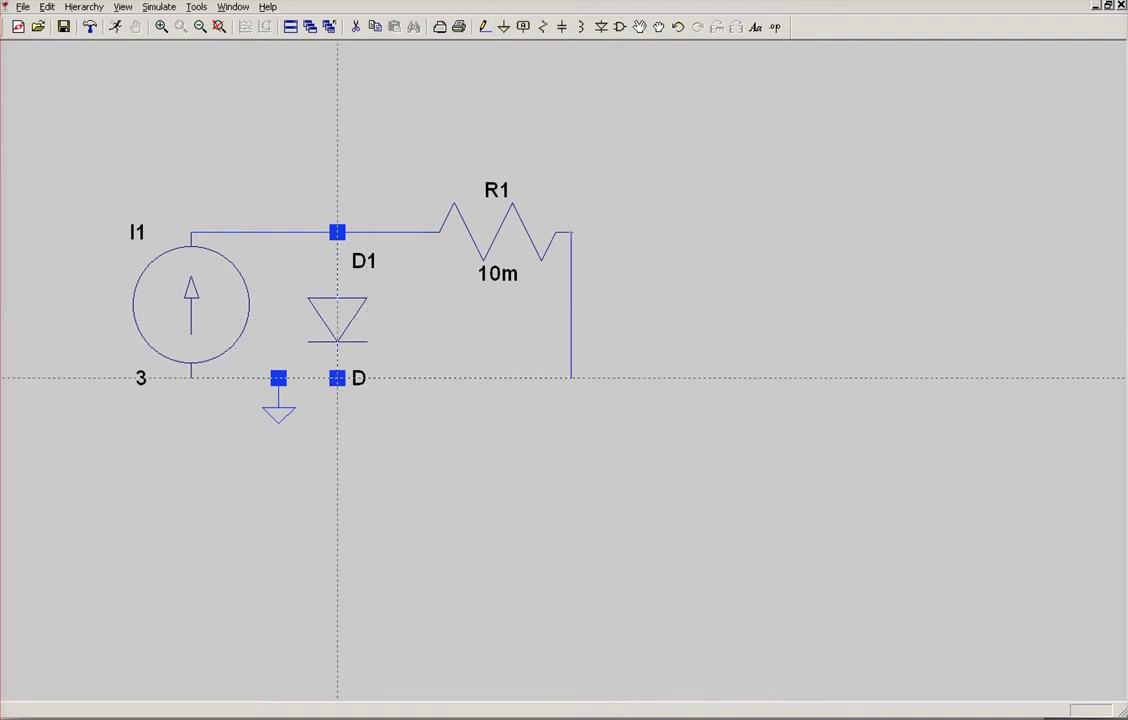
click(571, 232)
click(278, 378)
click(191, 378)
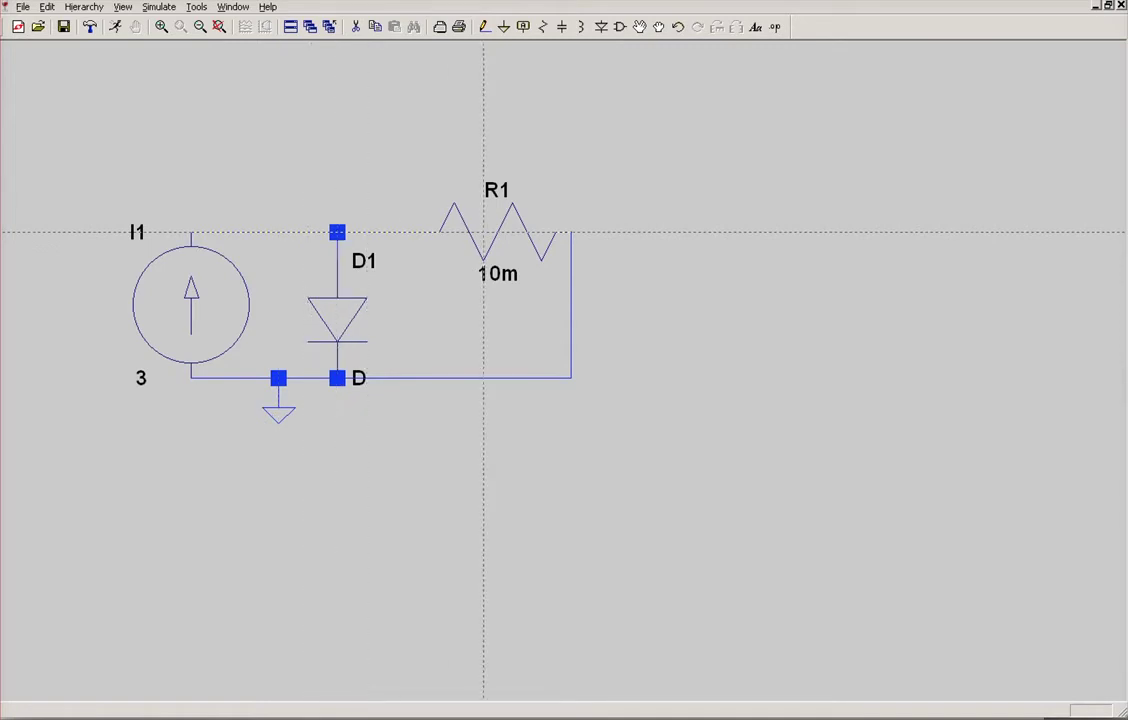
Run a DC op pnt analysis, giving V(n001) 0.03 V, I(I1) 3 A, I(R1) −3 A.
click(115, 27)
drag(558, 201, 859, 169)
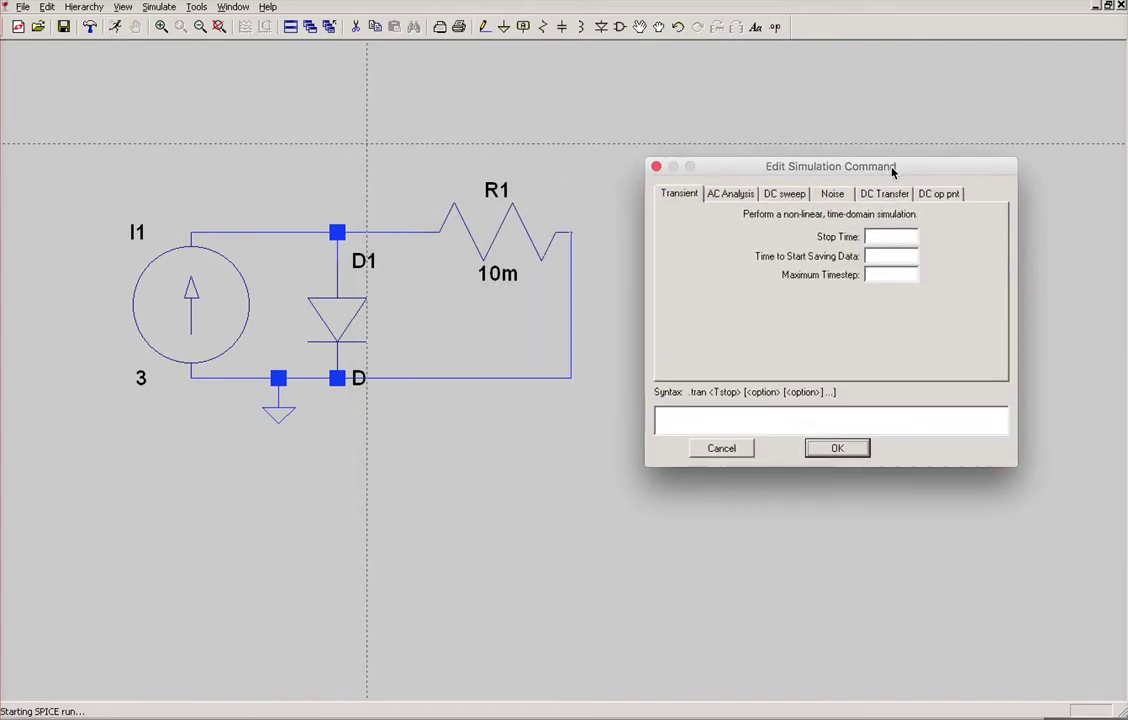
click(939, 196)
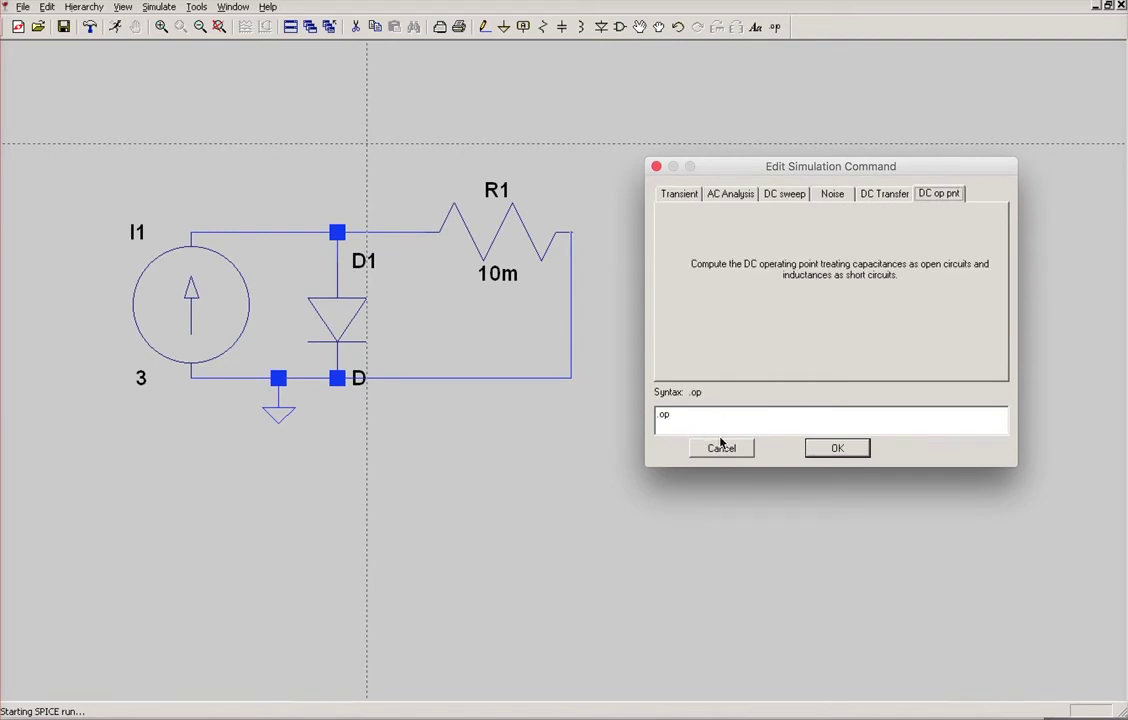
click(835, 449)
drag(660, 119, 706, 115)
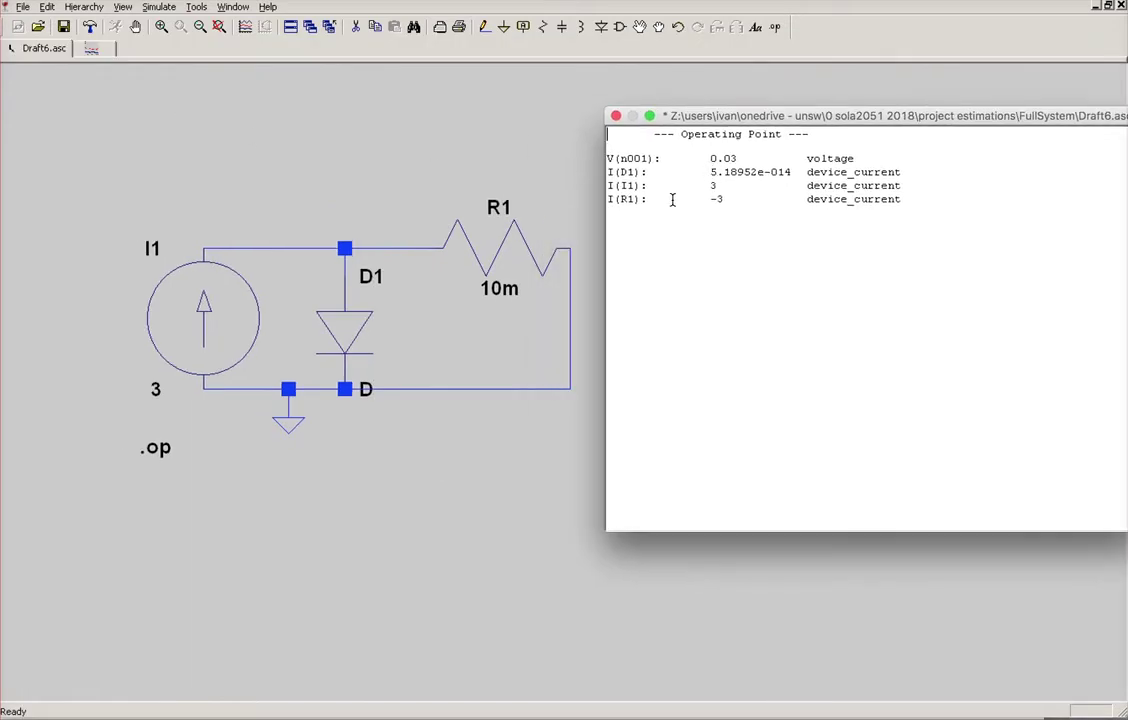
Highlight the I(I1), I(R1) and I(D1) results, then close the results window.
drag(647, 185, 608, 190)
drag(612, 199, 634, 201)
drag(796, 172, 710, 174)
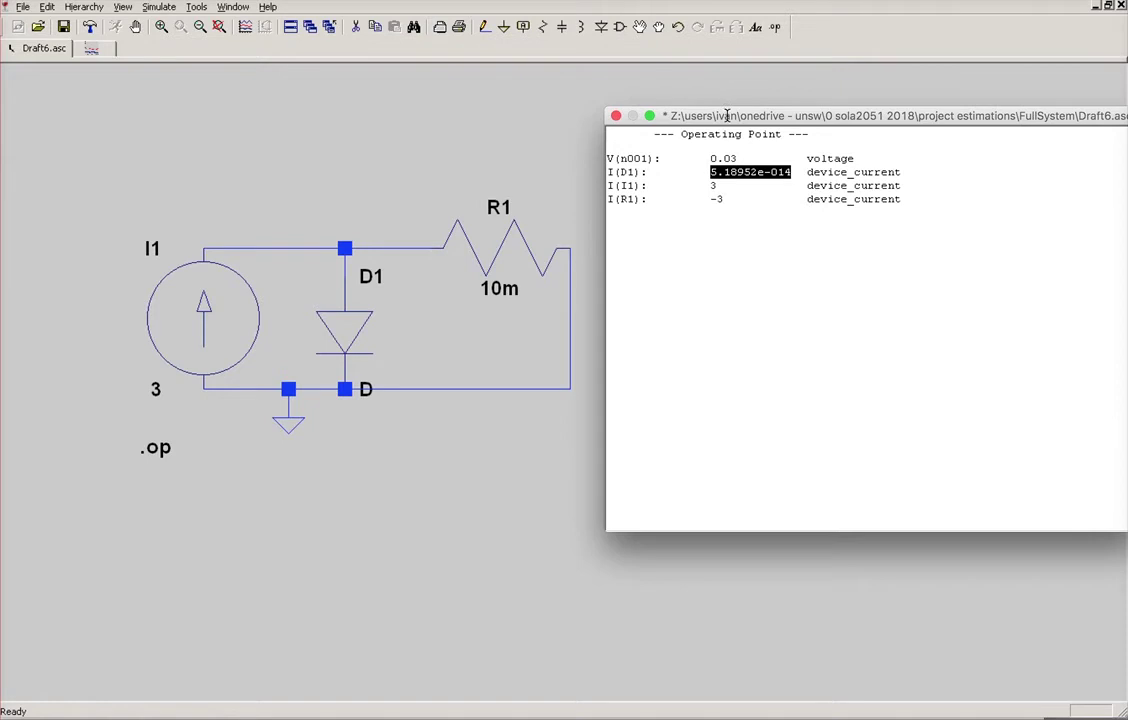
click(617, 118)
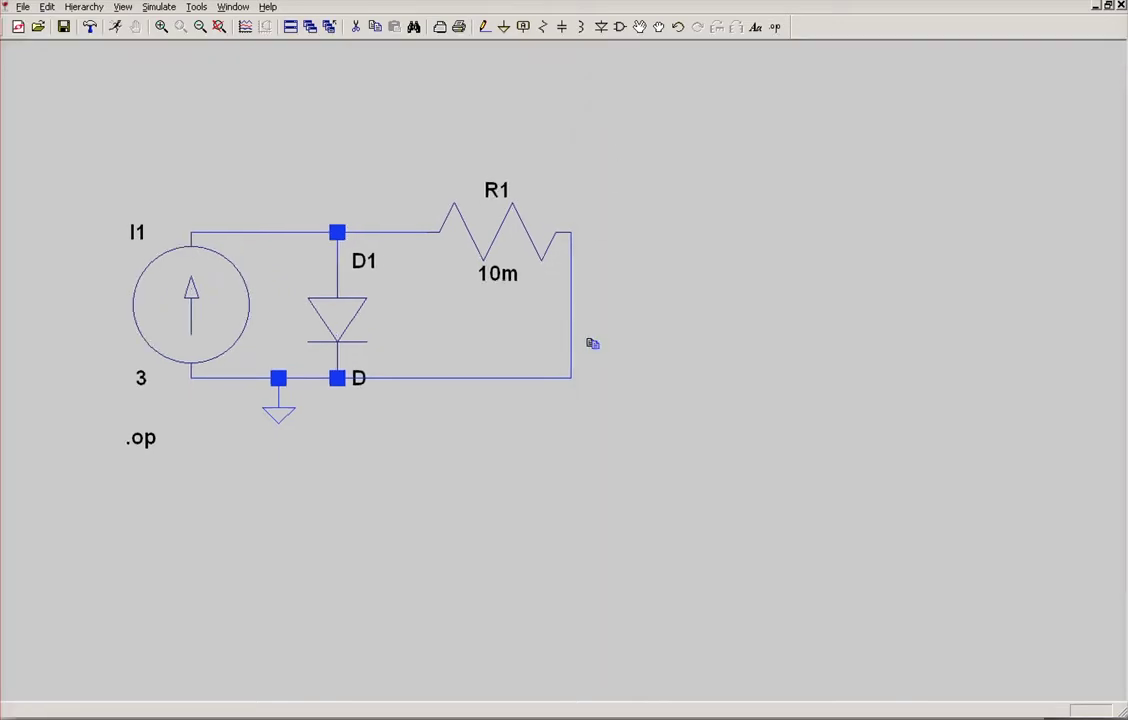
Delete the vertical wire joining R1's right end to the bottom wire.
key(F6)
key(F5)
click(573, 289)
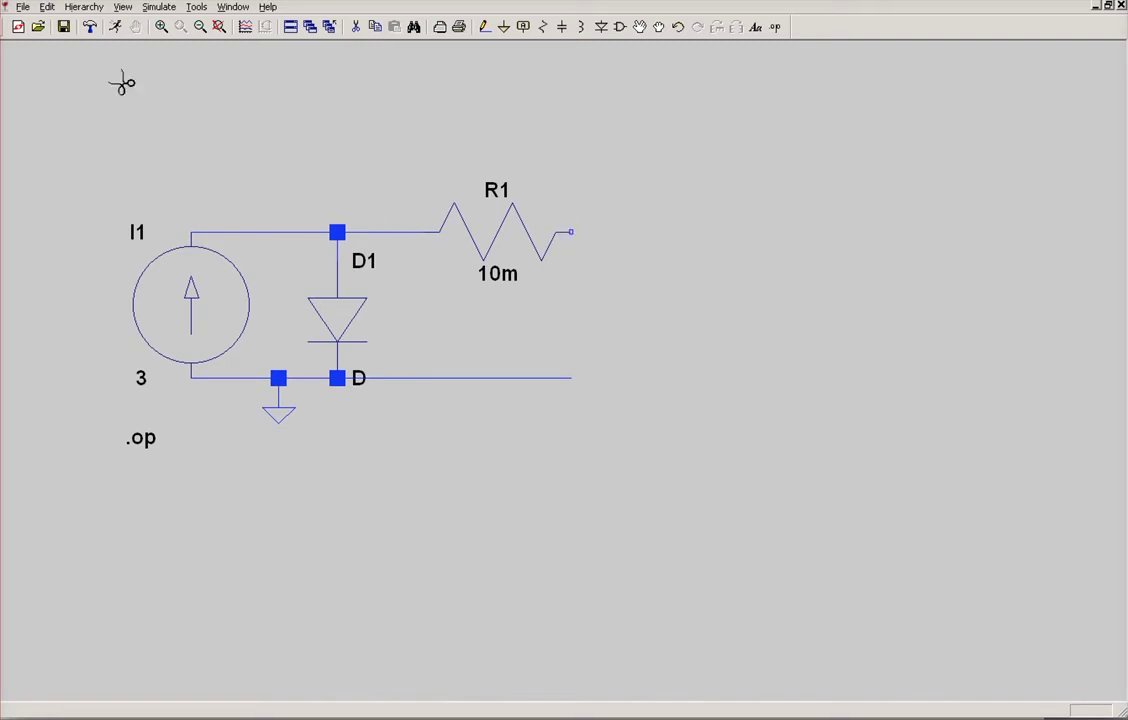
Run the operating-point simulation and read I(I1) 3, I(R1) and I(D1) 3.00004.
click(118, 31)
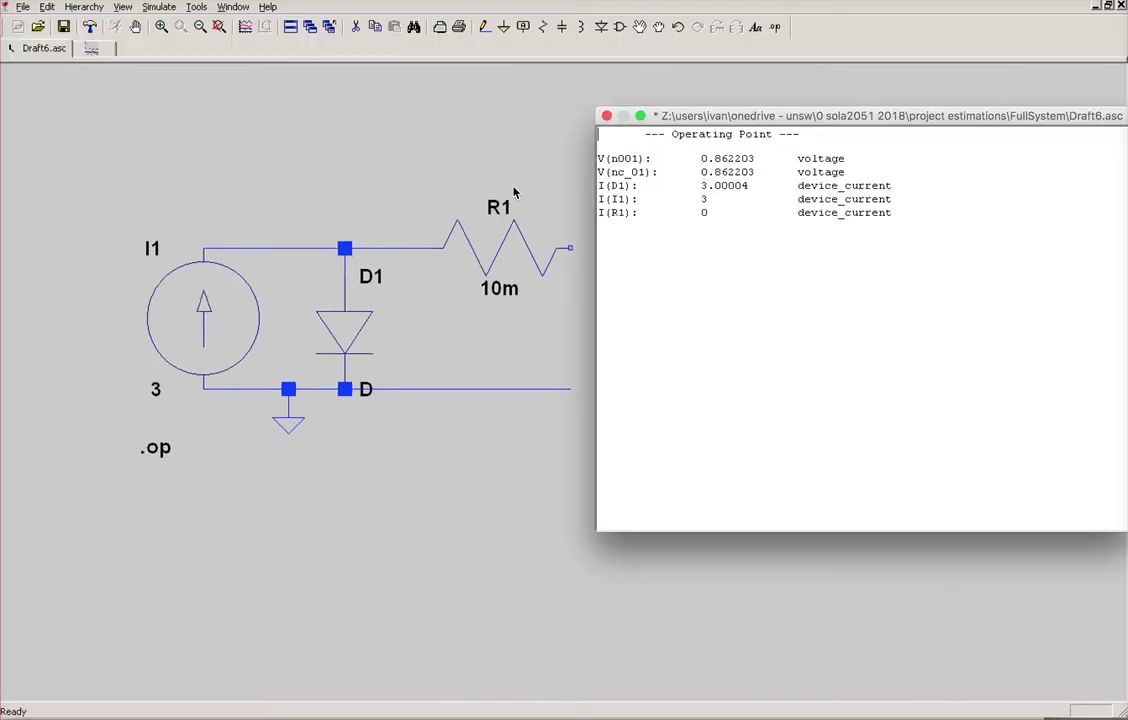
drag(660, 116, 715, 116)
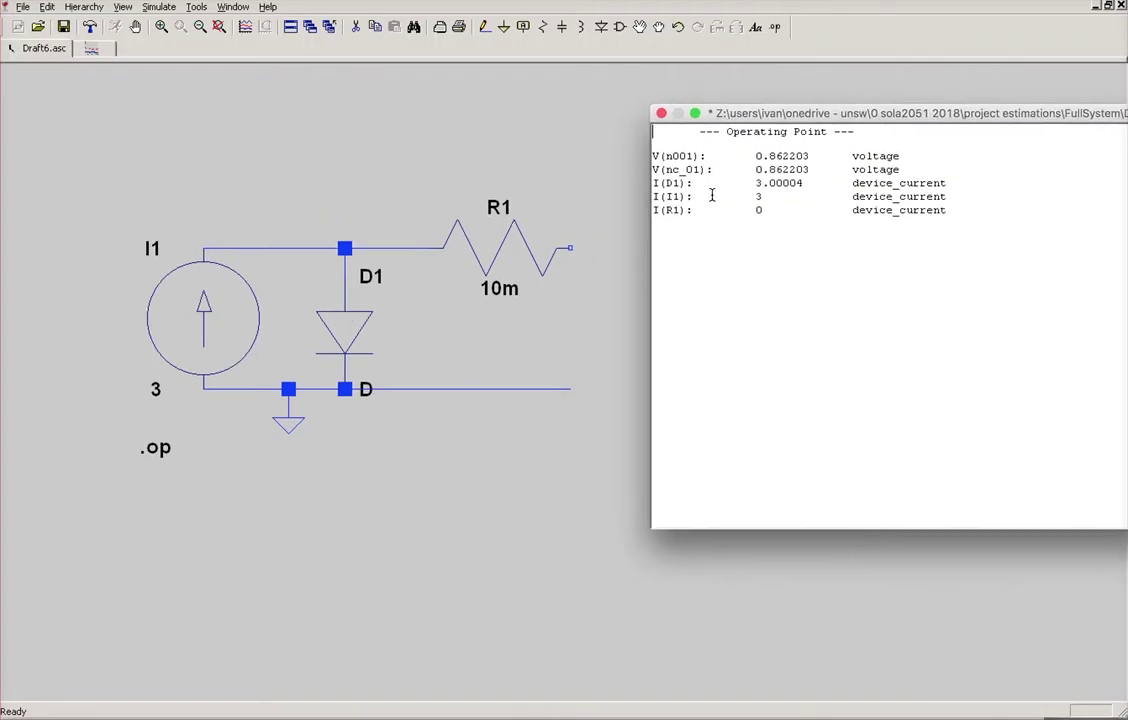
drag(654, 197, 683, 200)
double_click(758, 197)
drag(694, 212, 645, 213)
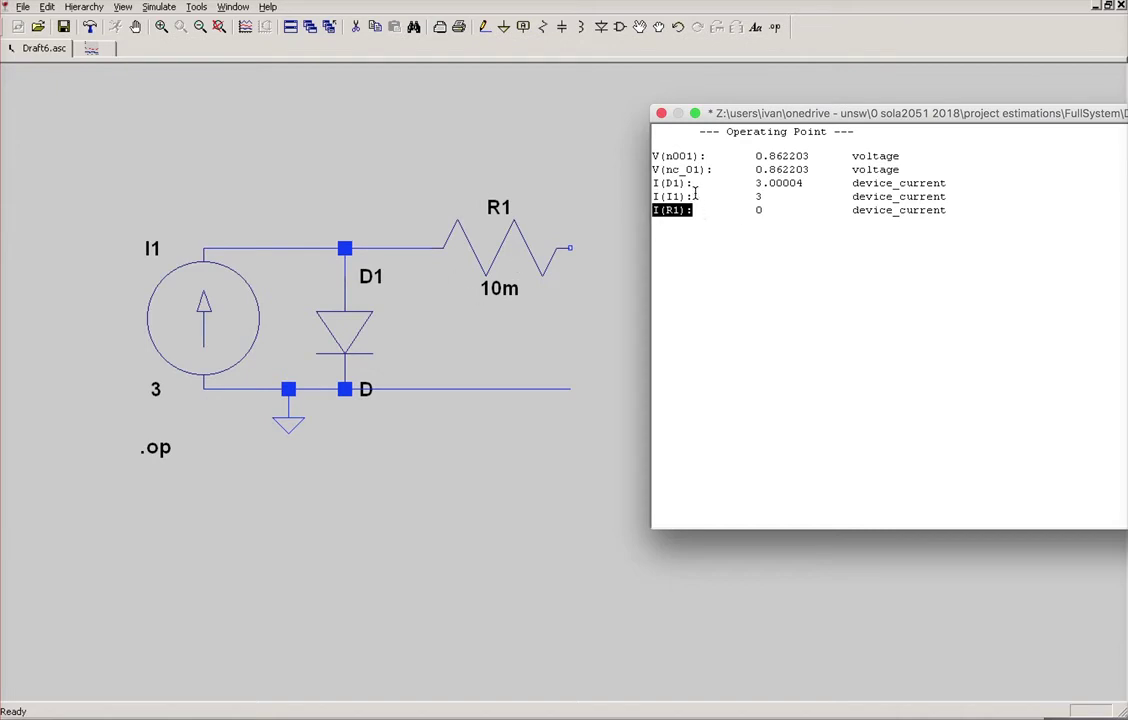
drag(692, 183, 652, 184)
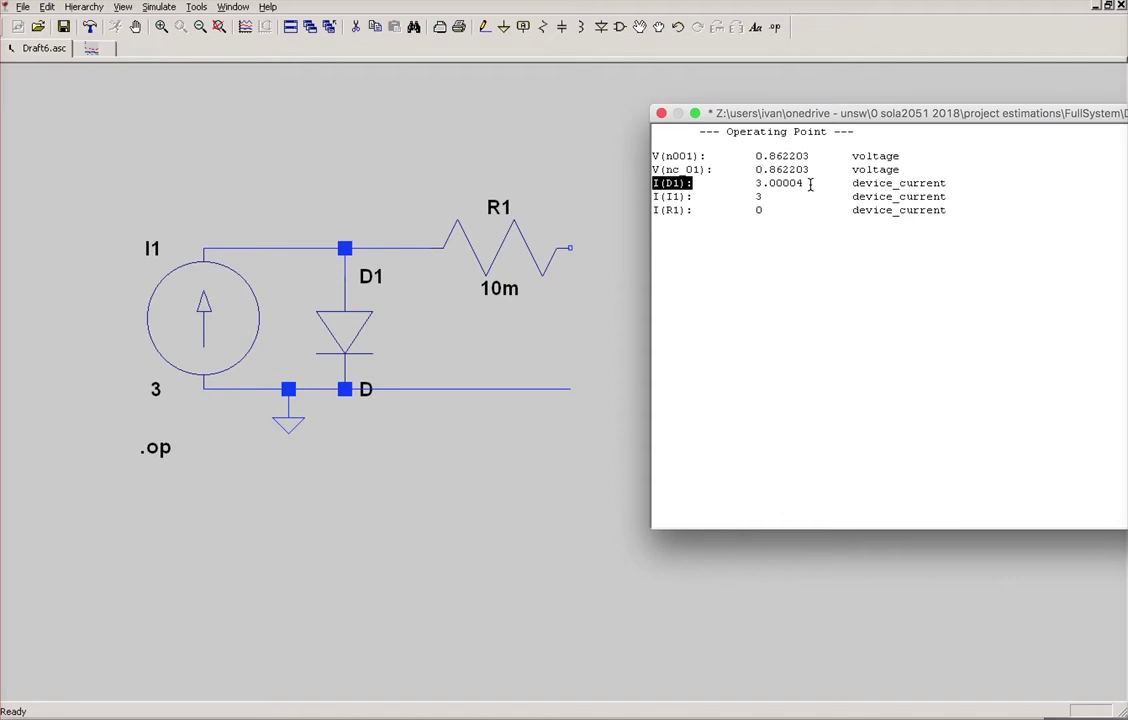
drag(805, 184, 652, 184)
drag(805, 186, 758, 190)
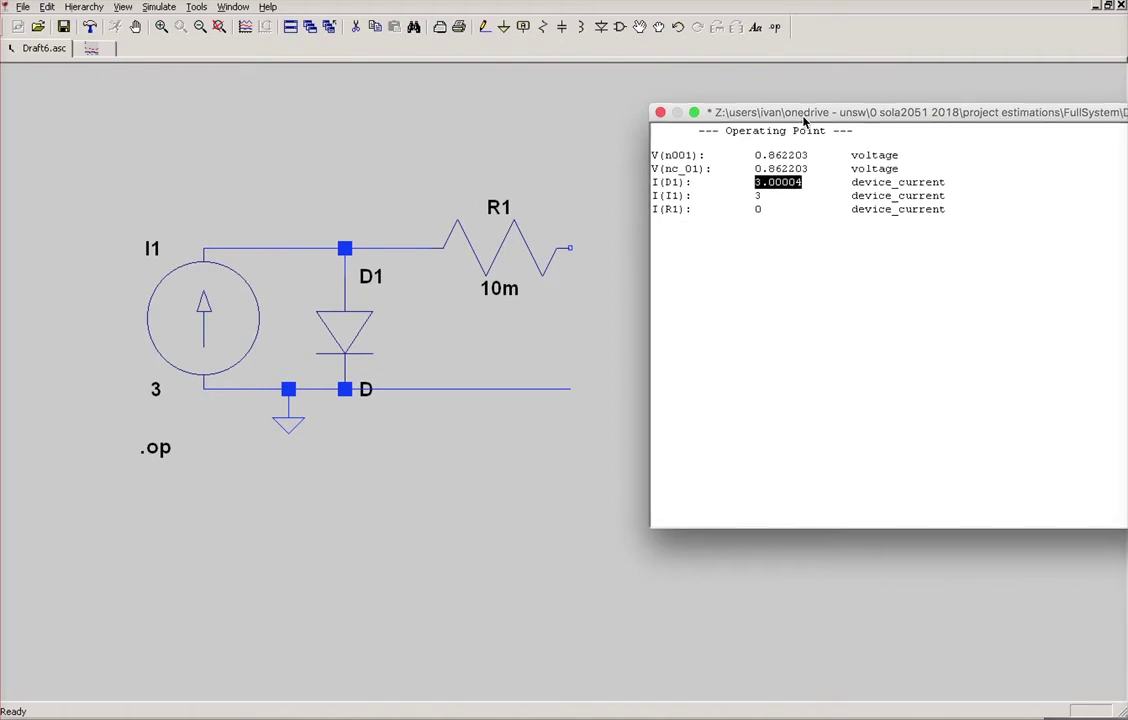
Reposition the results window and read the node voltage V(n001) 0.862203.
drag(804, 121, 745, 115)
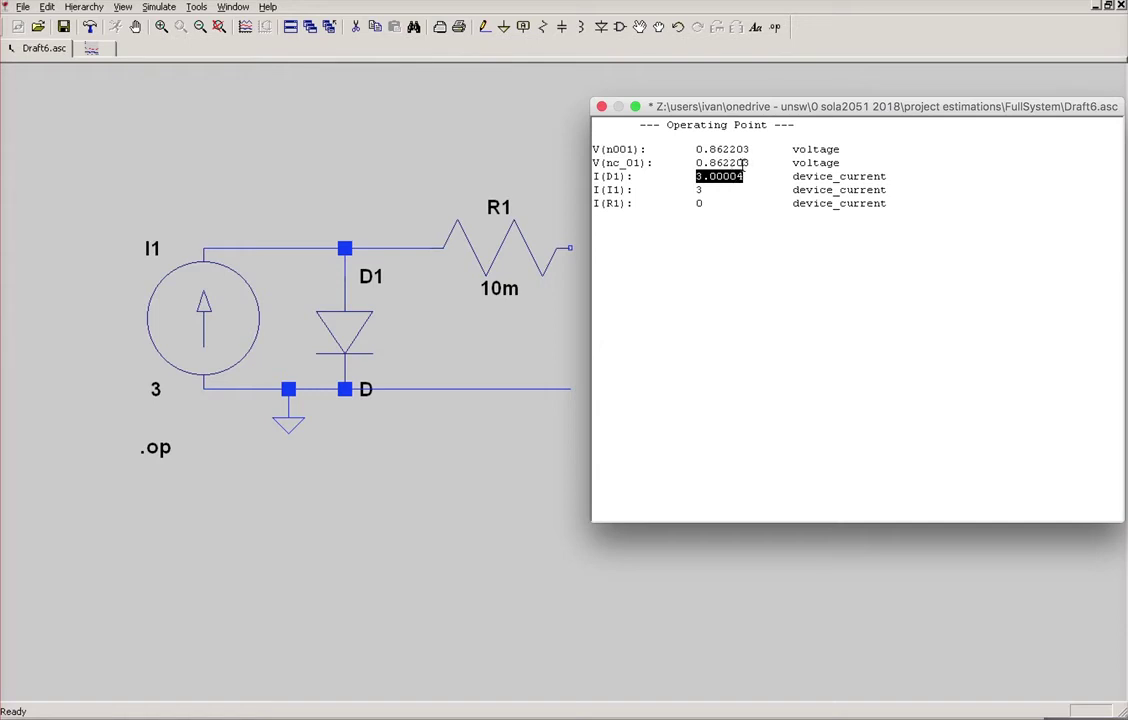
drag(748, 165, 695, 165)
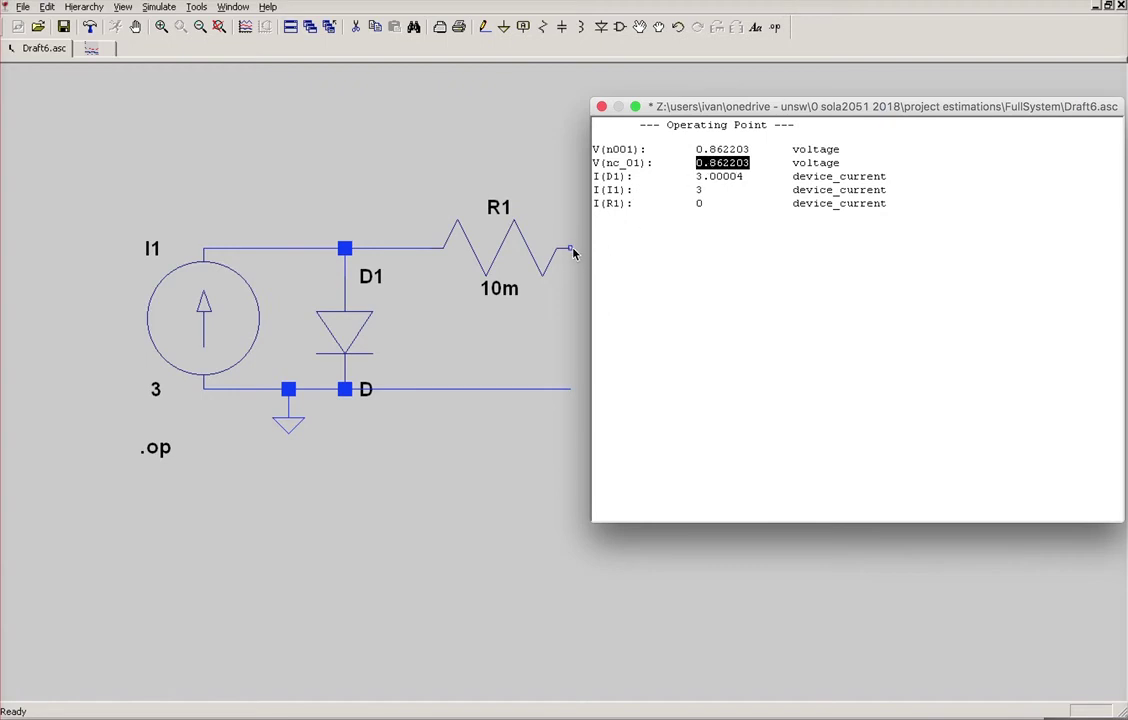
click(742, 167)
drag(754, 152, 686, 157)
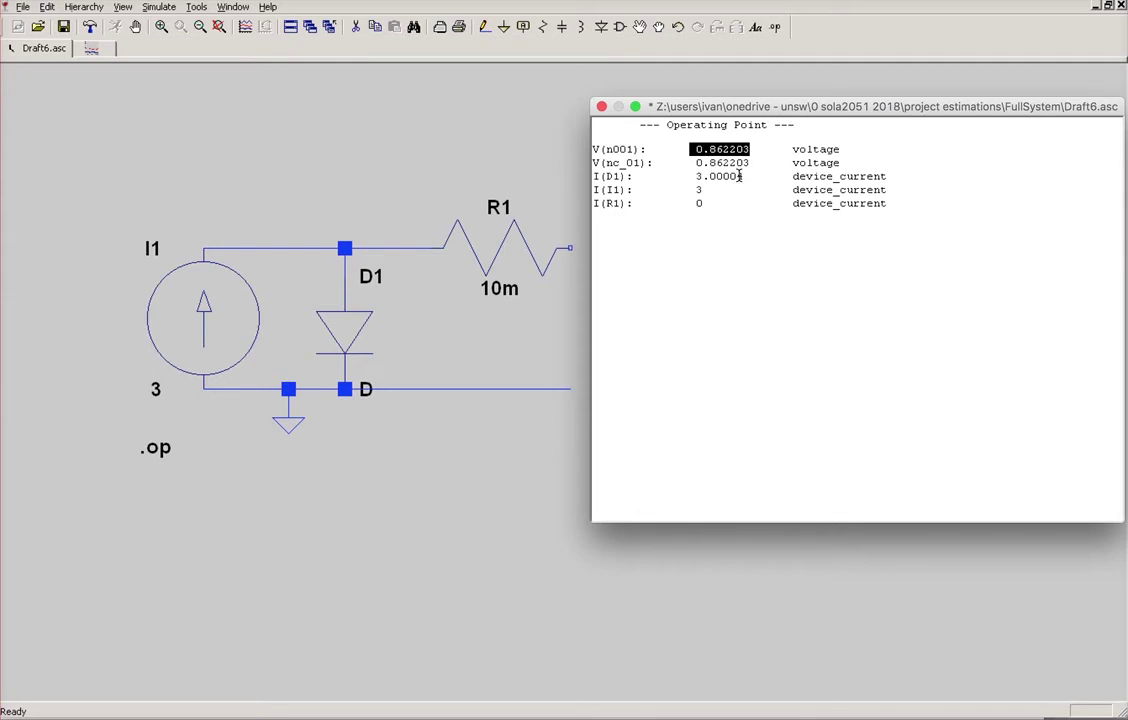
drag(746, 108, 700, 103)
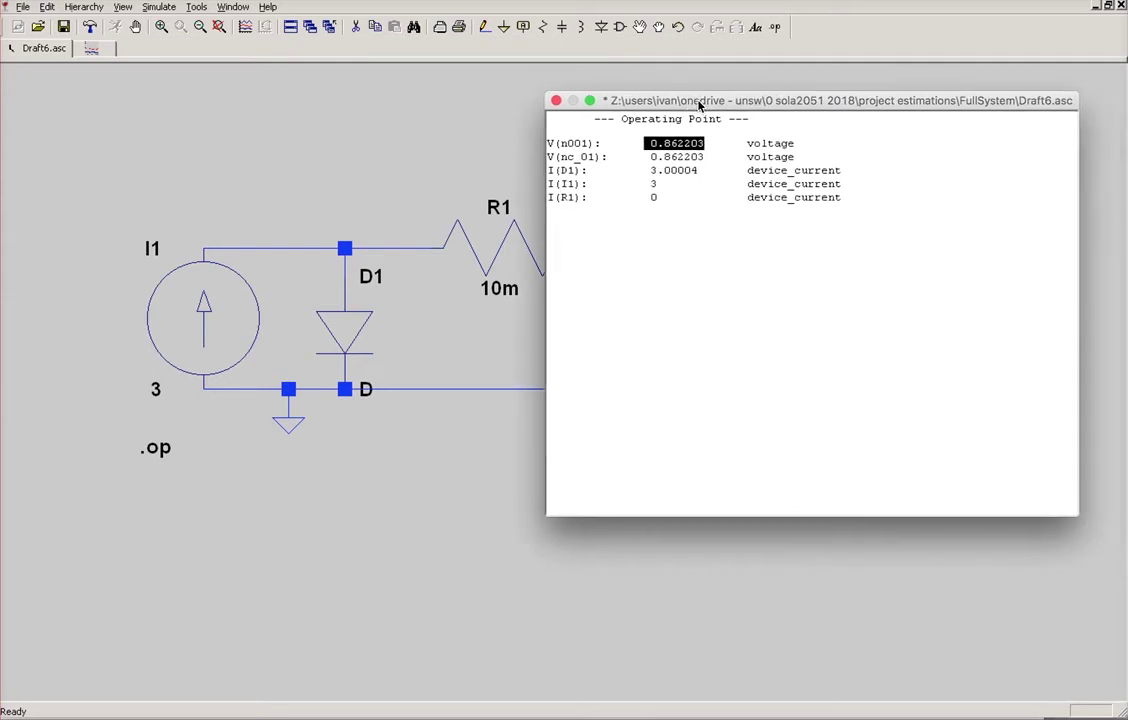
Close the Operating Point results window.
click(556, 101)
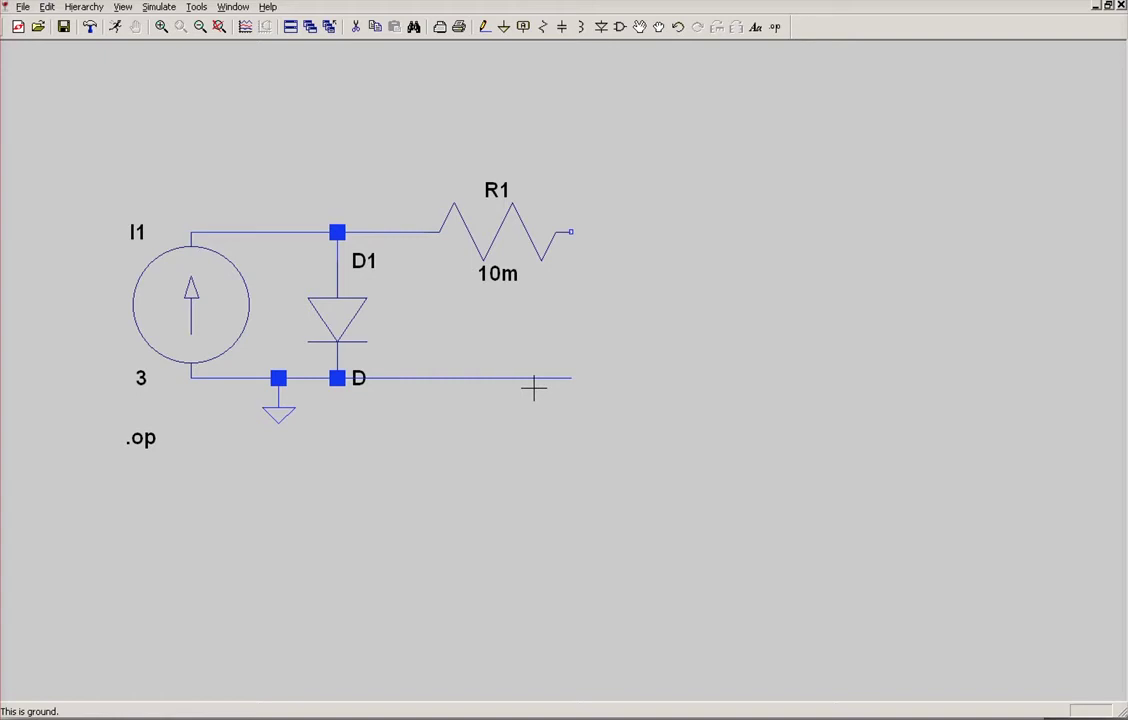
Place a voltage source V1 to the right of R1.
click(621, 27)
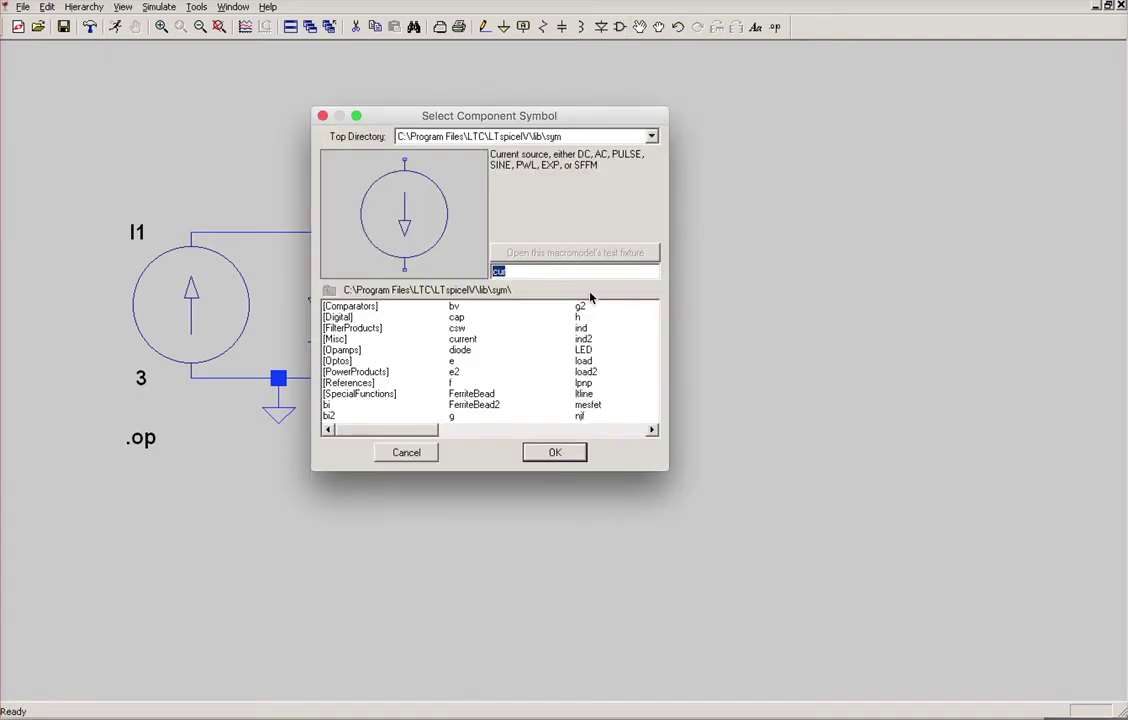
text(vol)
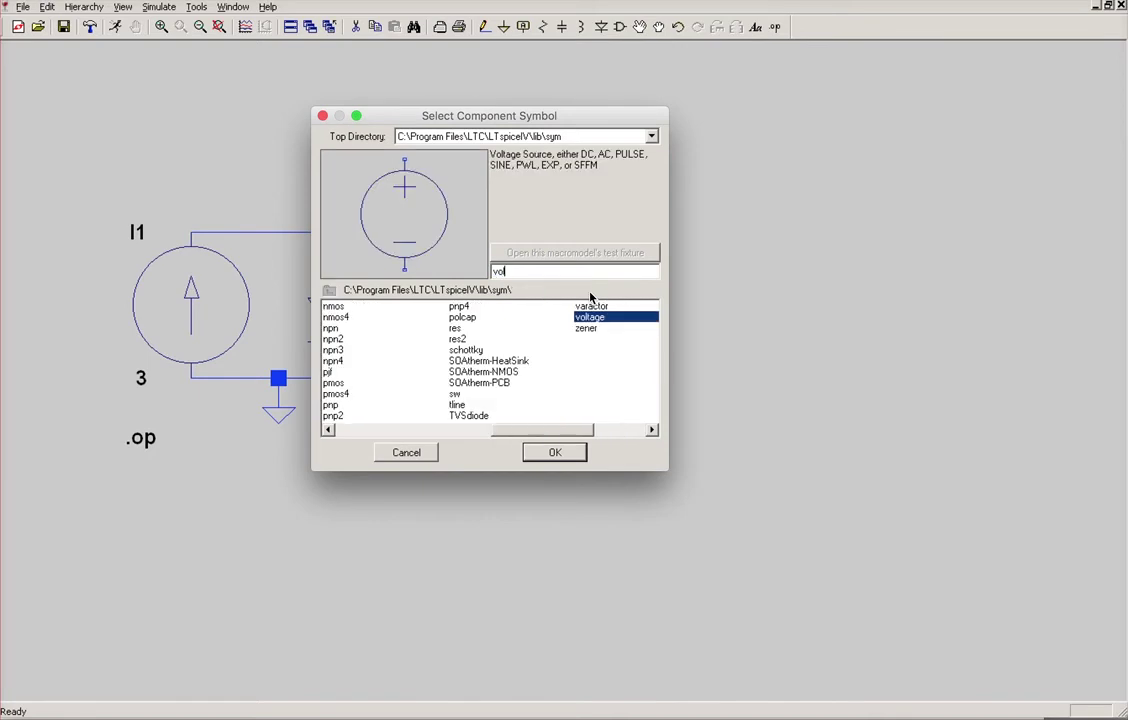
click(555, 452)
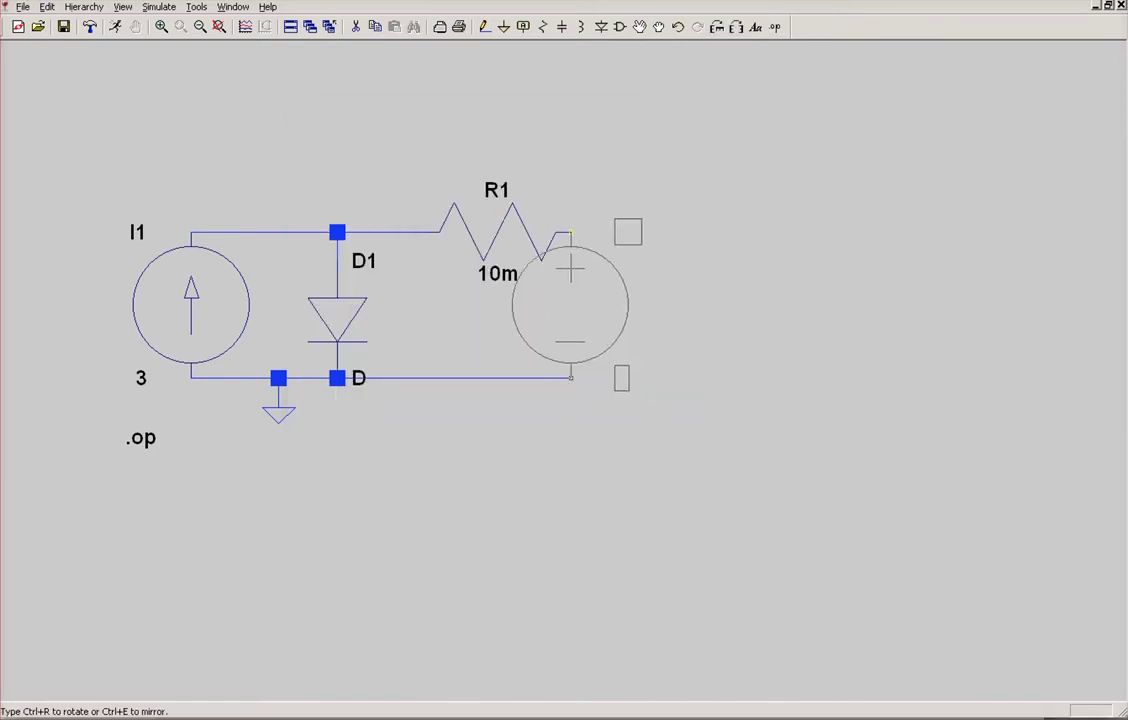
click(658, 232)
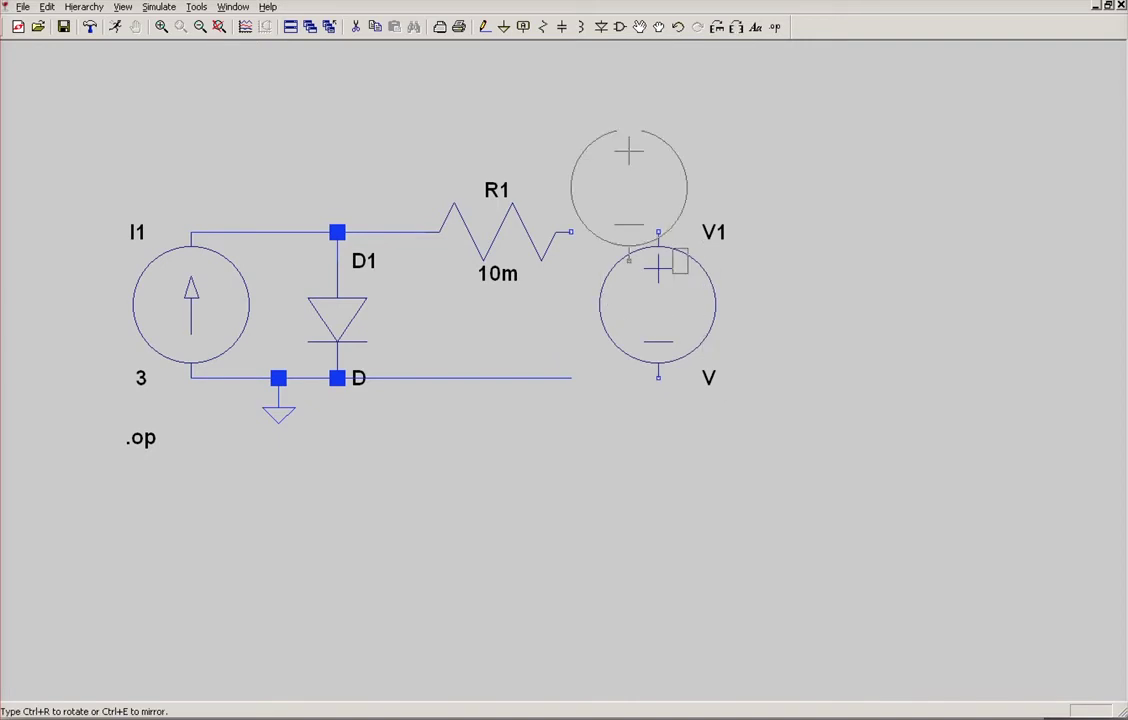
Wire V1's top terminal to R1's free end and its bottom terminal to the bottom wire.
click(485, 27)
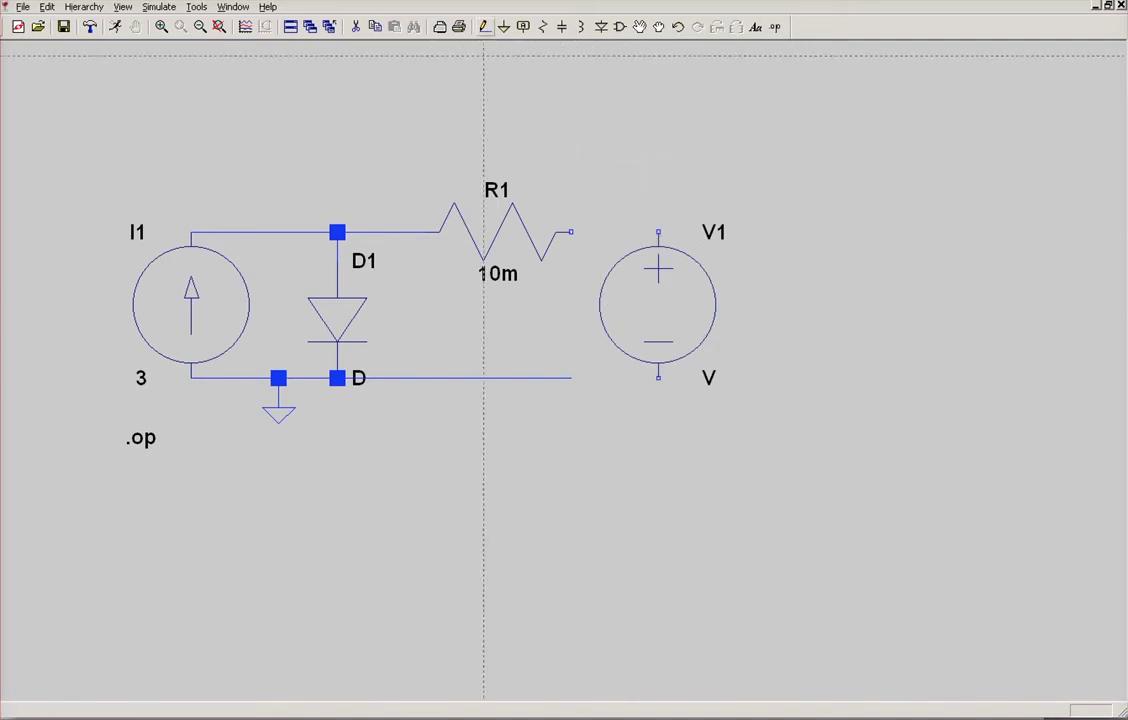
click(571, 232)
click(658, 232)
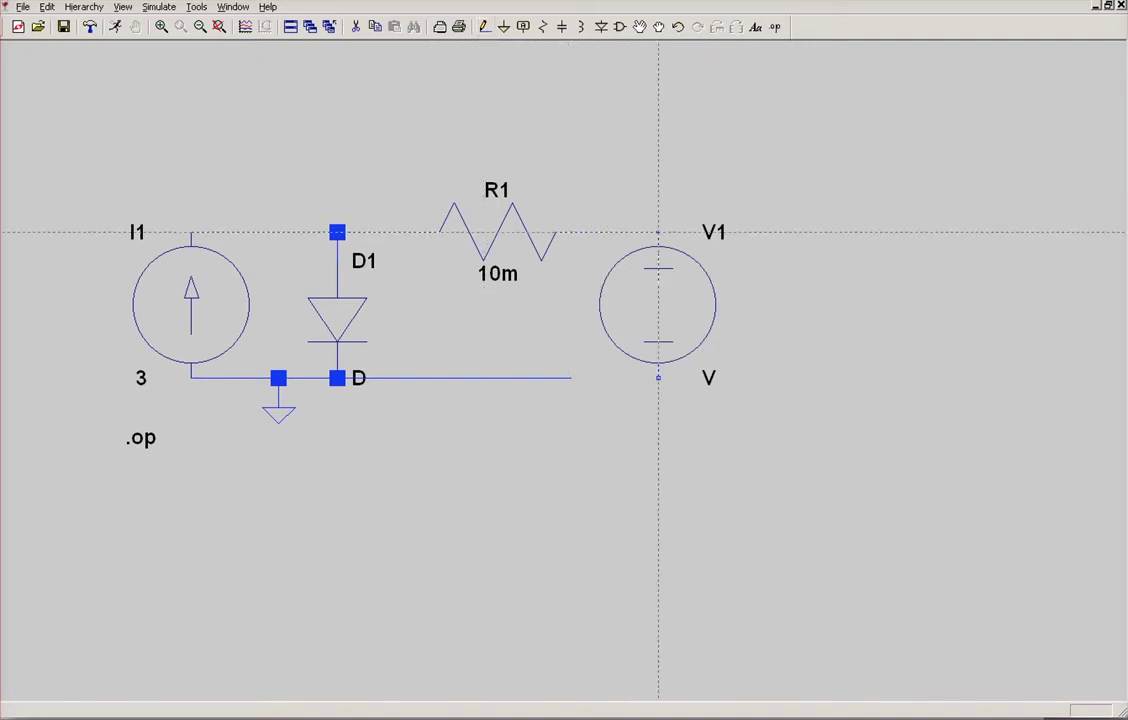
click(571, 378)
right_click(660, 378)
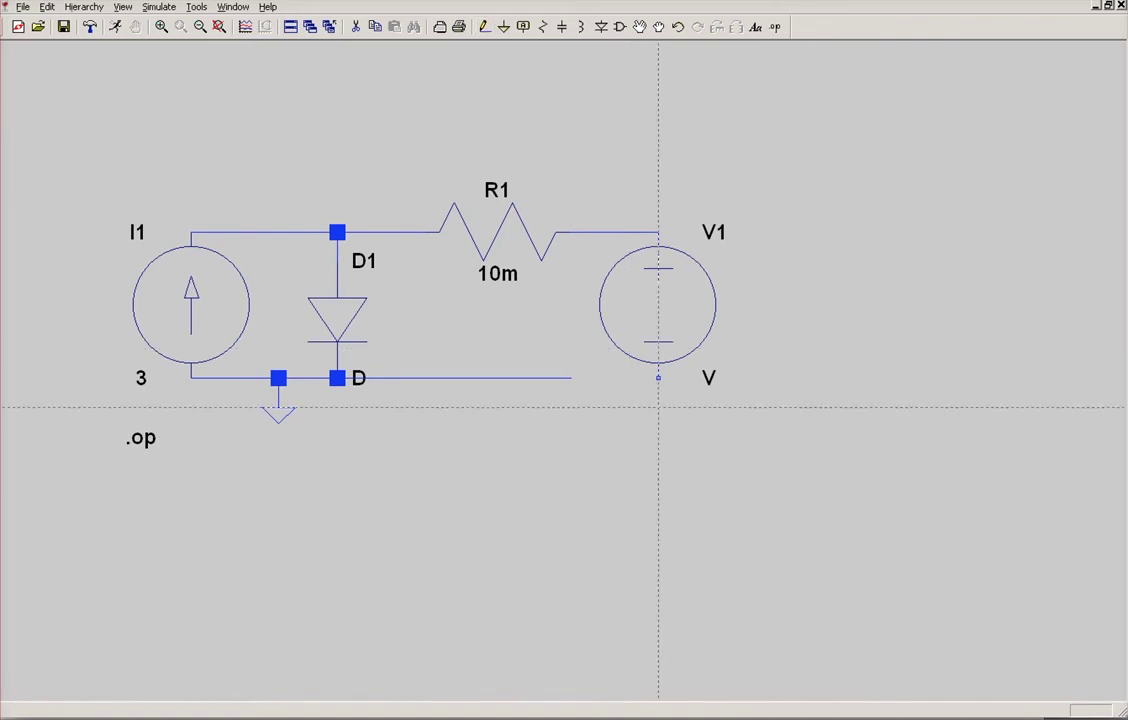
click(658, 378)
key(Escape)
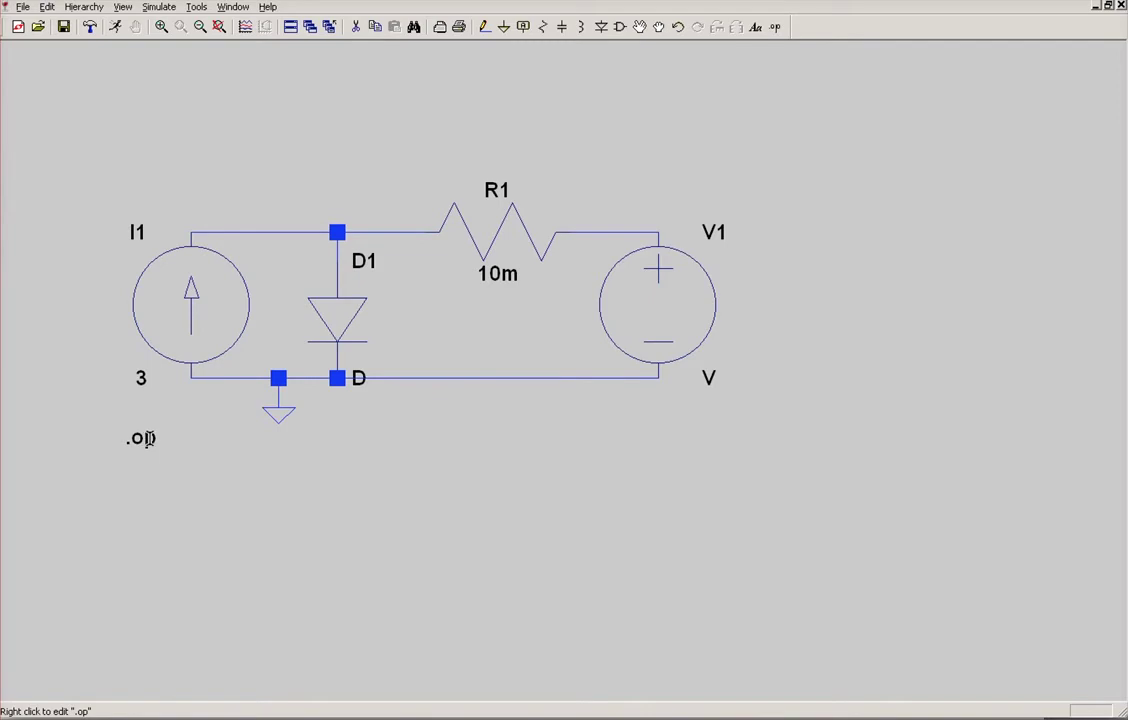
Turn the .op command into a DC sweep: source V1, start 0, stop .87, increment 1m.
right_click(147, 440)
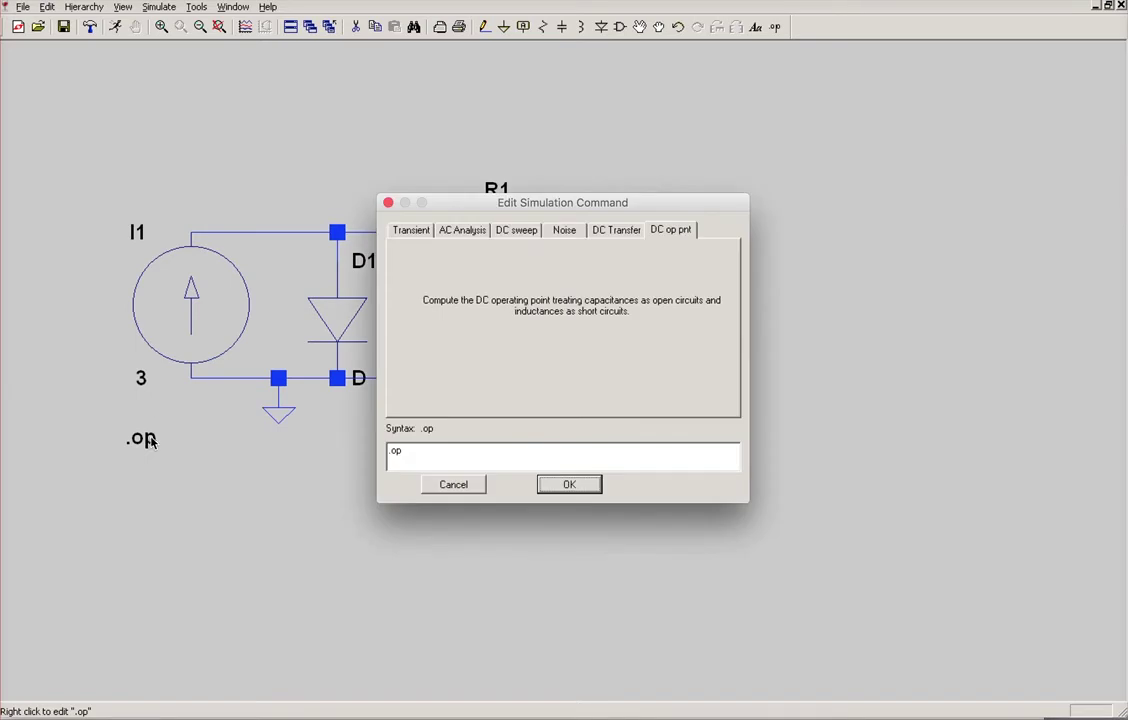
click(520, 230)
drag(600, 209, 968, 195)
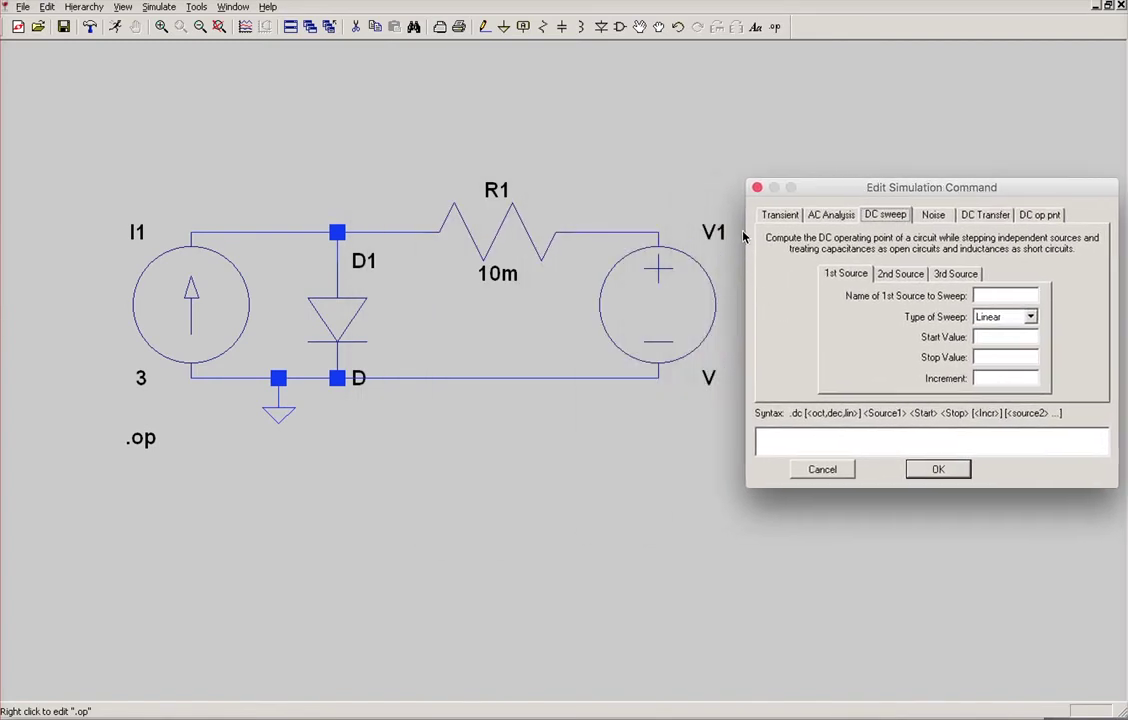
click(988, 296)
text(V1)
click(997, 341)
text(0)
text(87)
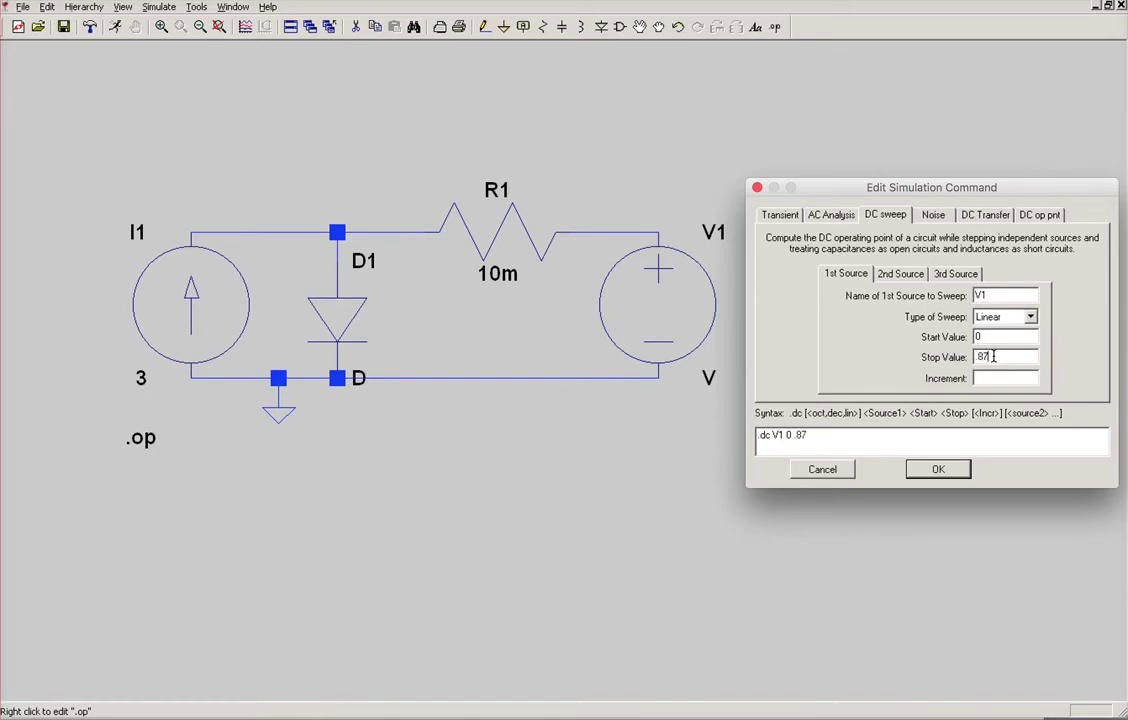
click(998, 379)
text(1m)
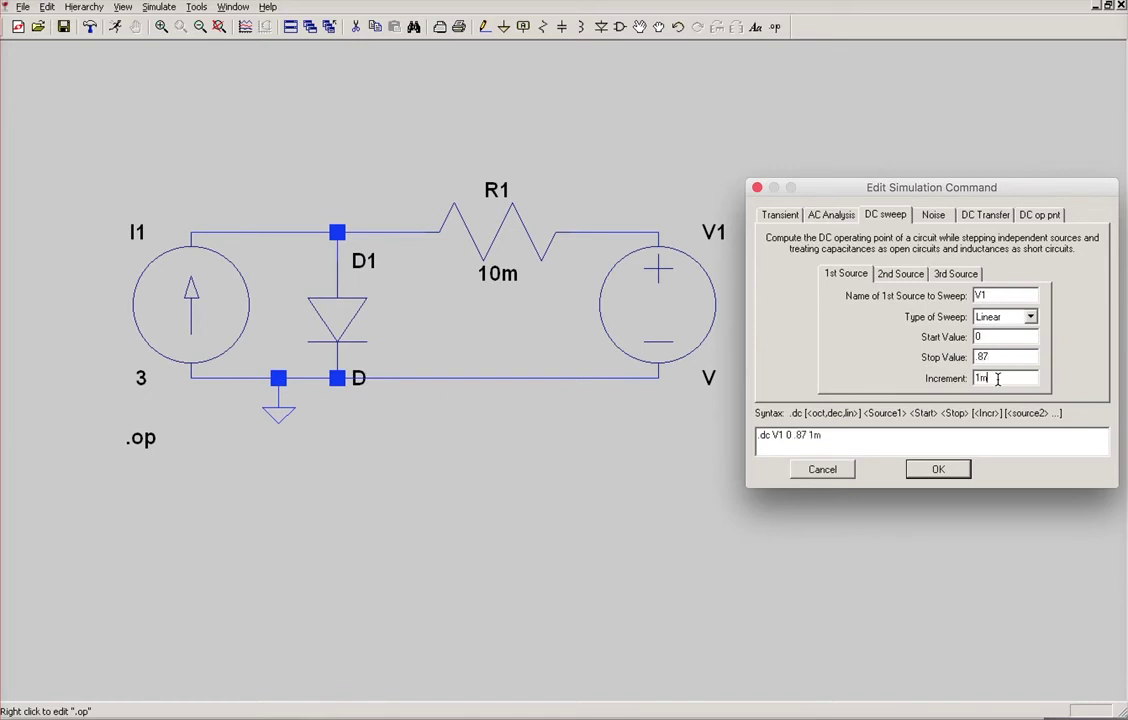
click(940, 470)
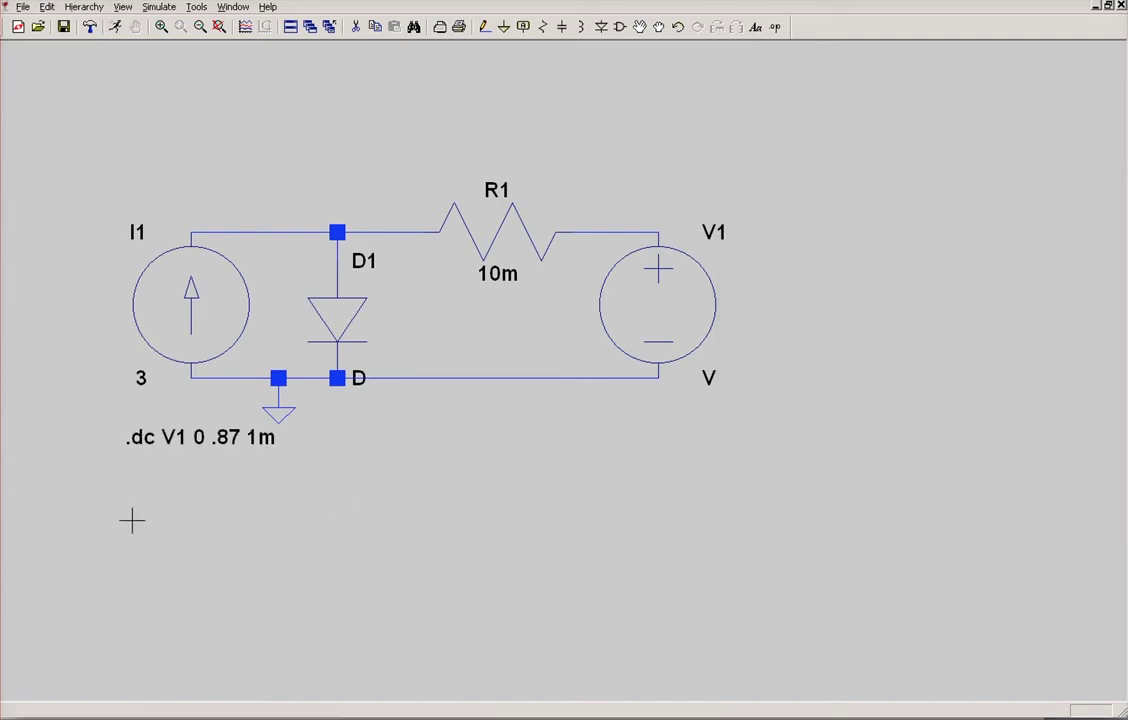
Run the sweep, set V1's DC value to 0, and rerun the simulation.
click(115, 29)
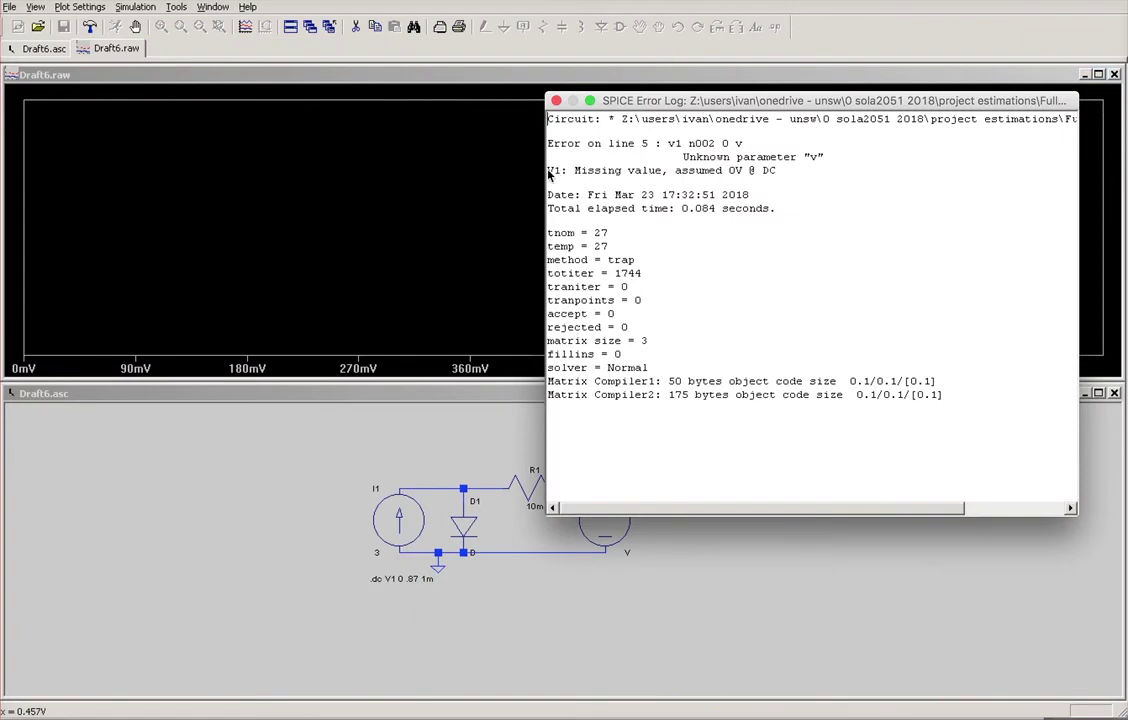
click(556, 102)
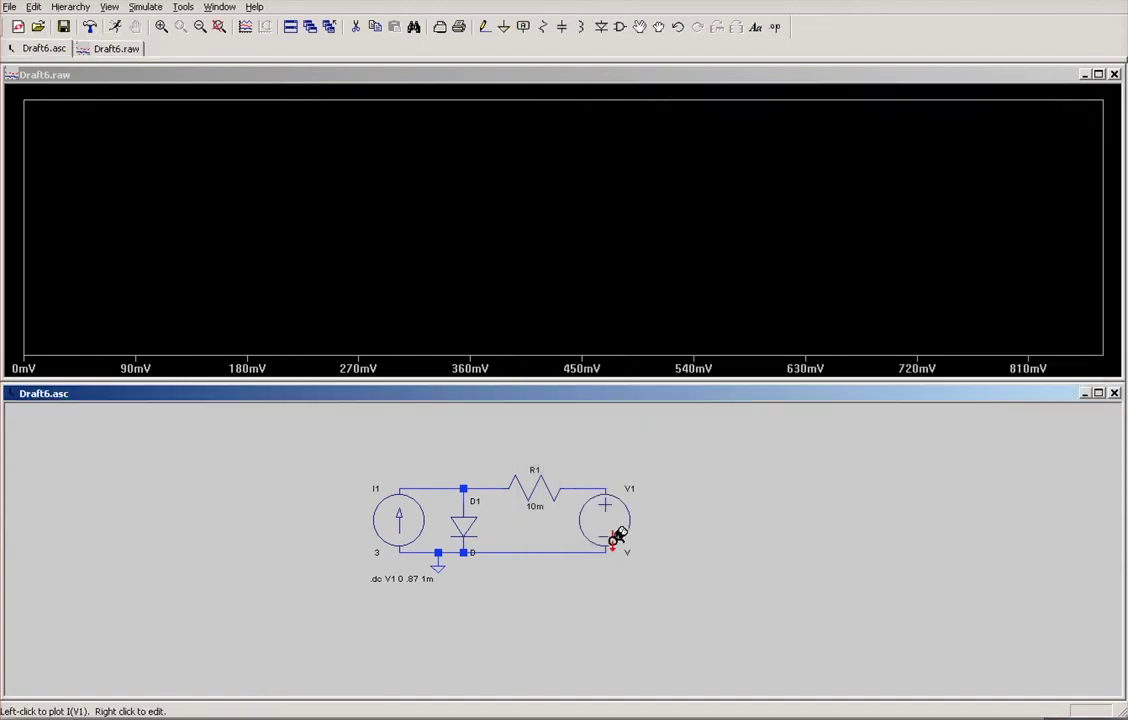
right_click(613, 522)
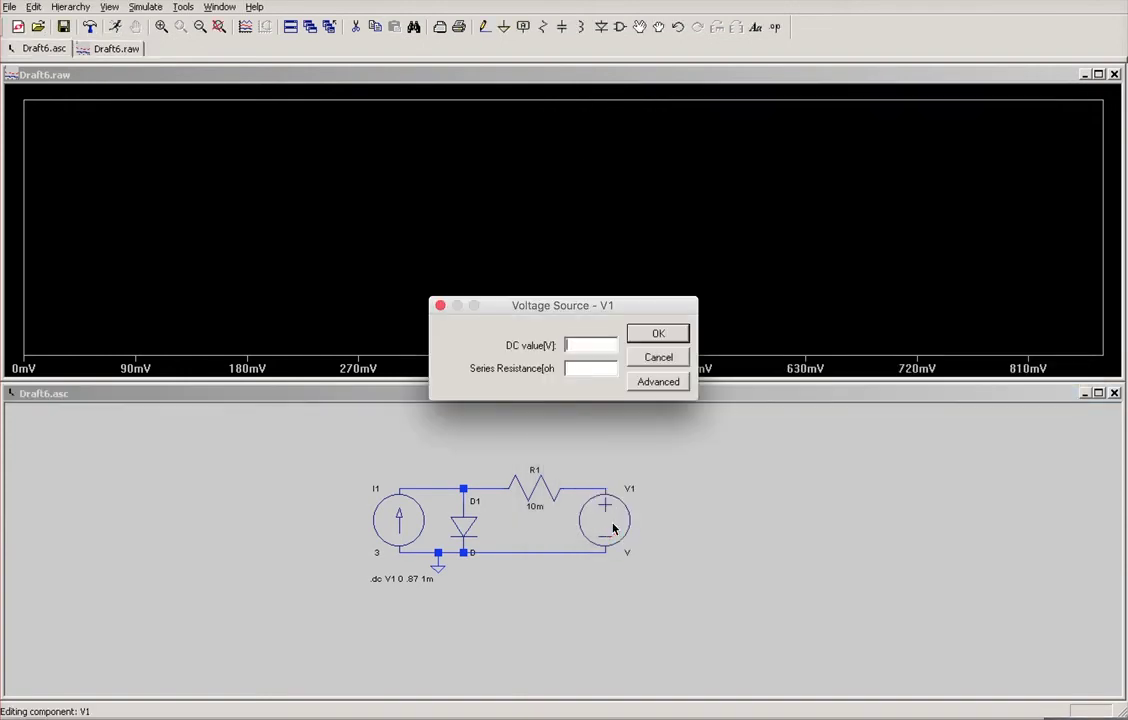
text(0)
click(656, 342)
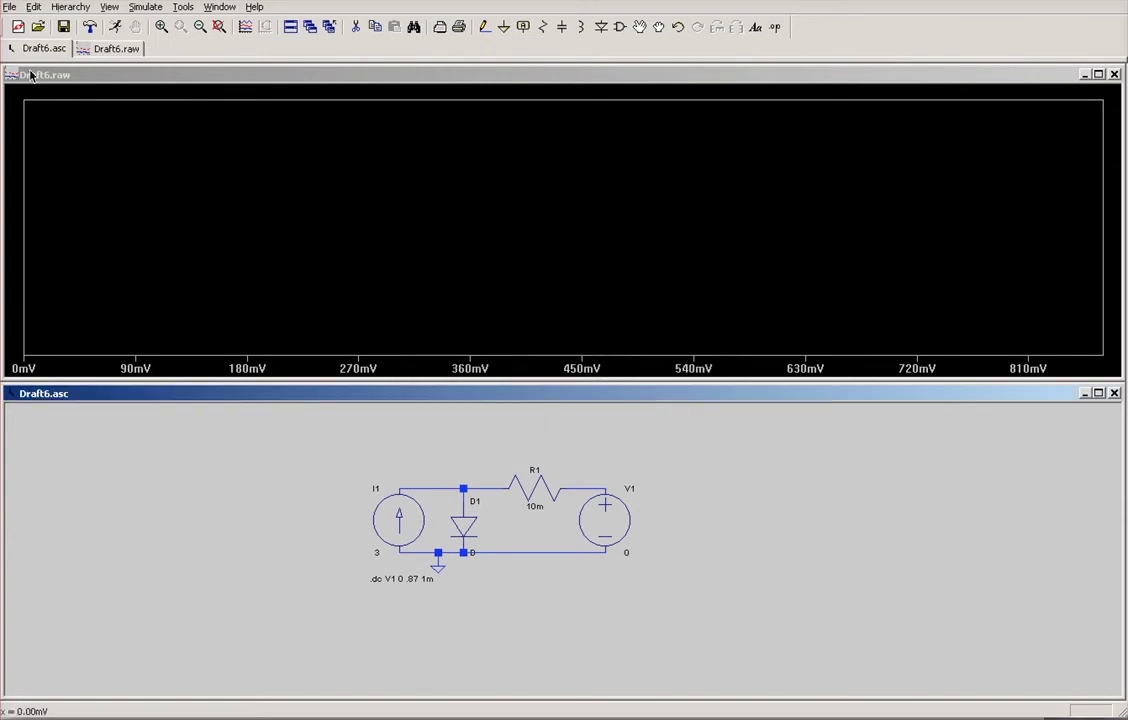
click(117, 27)
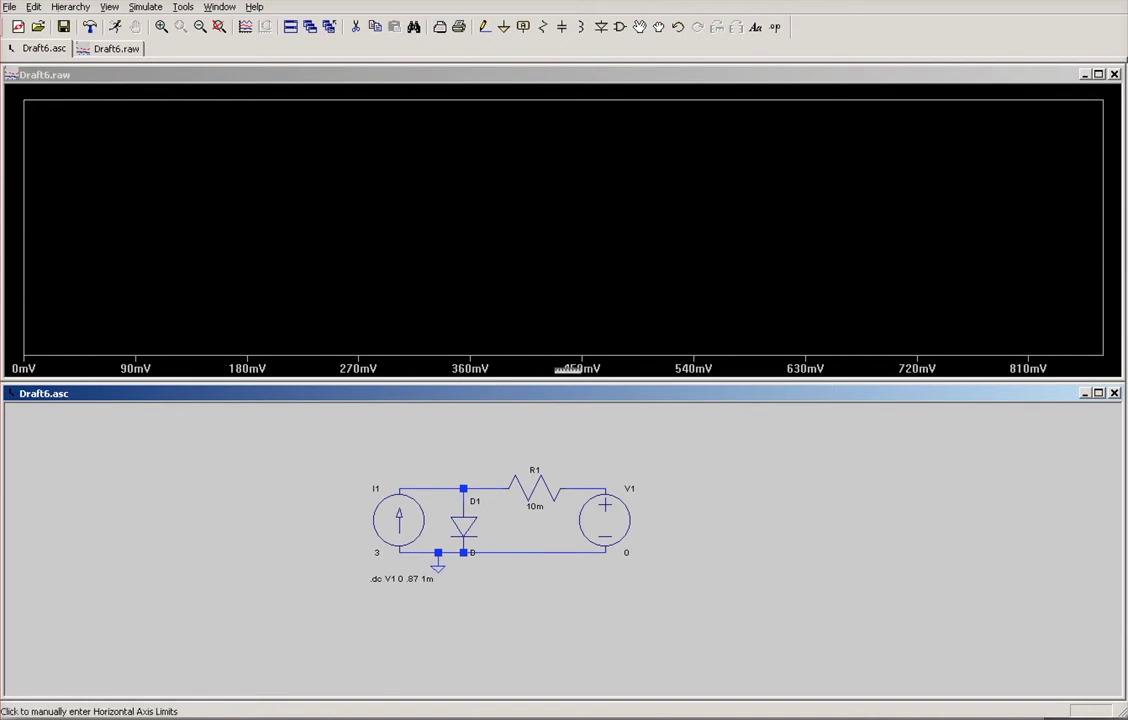
Plot I(V1) by probing V1 and attach Cursor 1 to the trace.
click(609, 507)
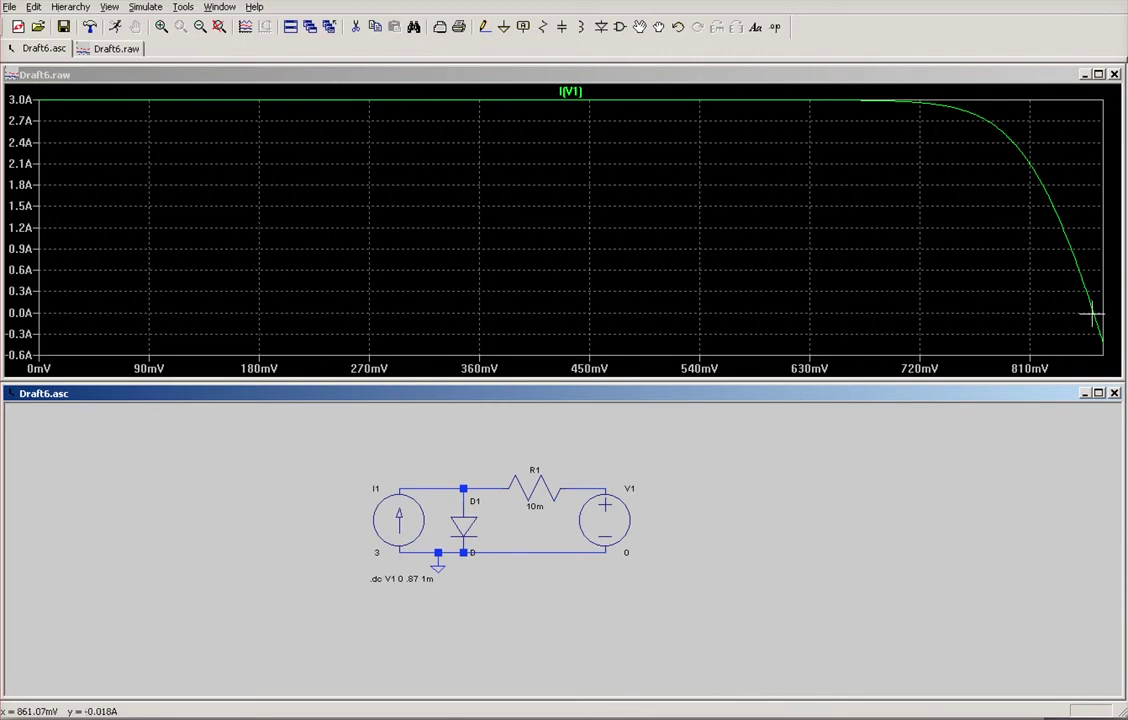
click(570, 91)
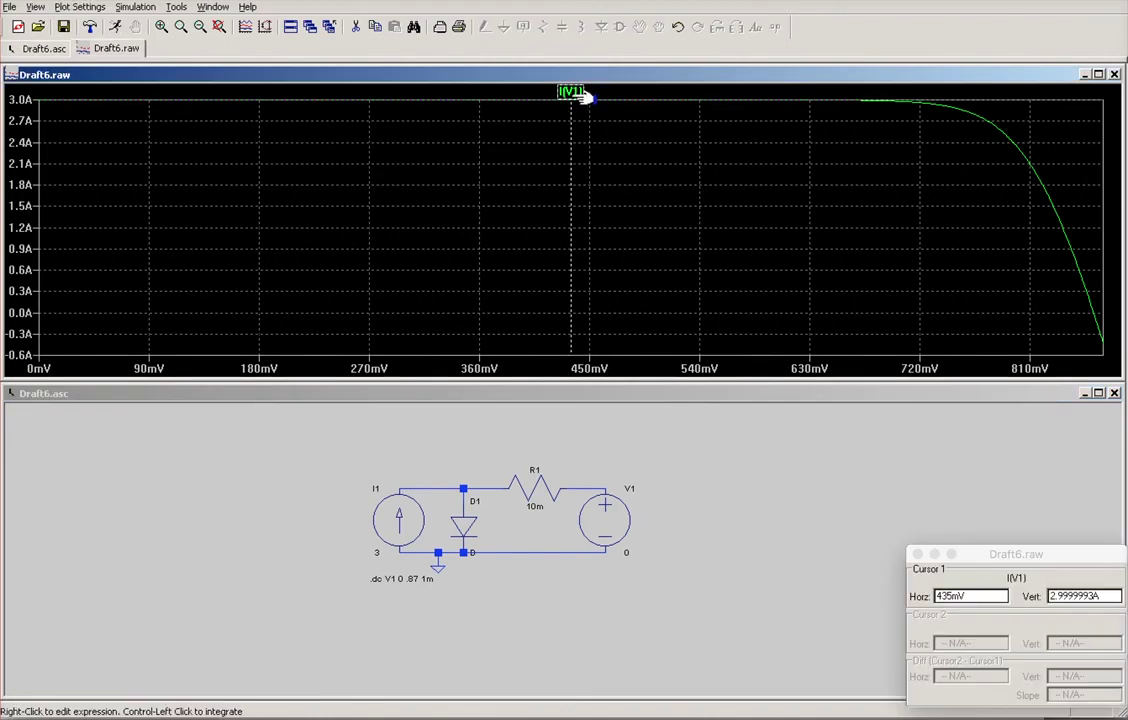
Move Cursor 1 to the I(V1) zero crossing near 862 mV, then close the readout.
mouse_move(575, 124)
mouse_down()
mouse_move(967, 201)
mouse_move(1080, 250)
mouse_move(1093, 292)
mouse_up()
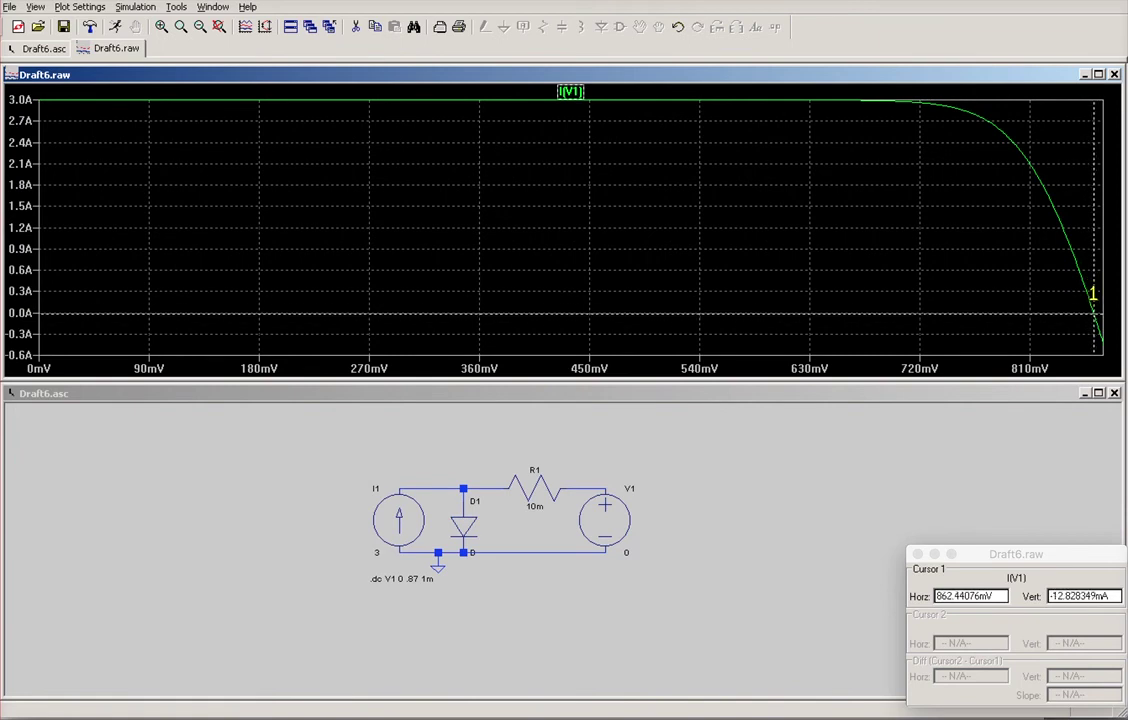
drag(1073, 561, 1025, 490)
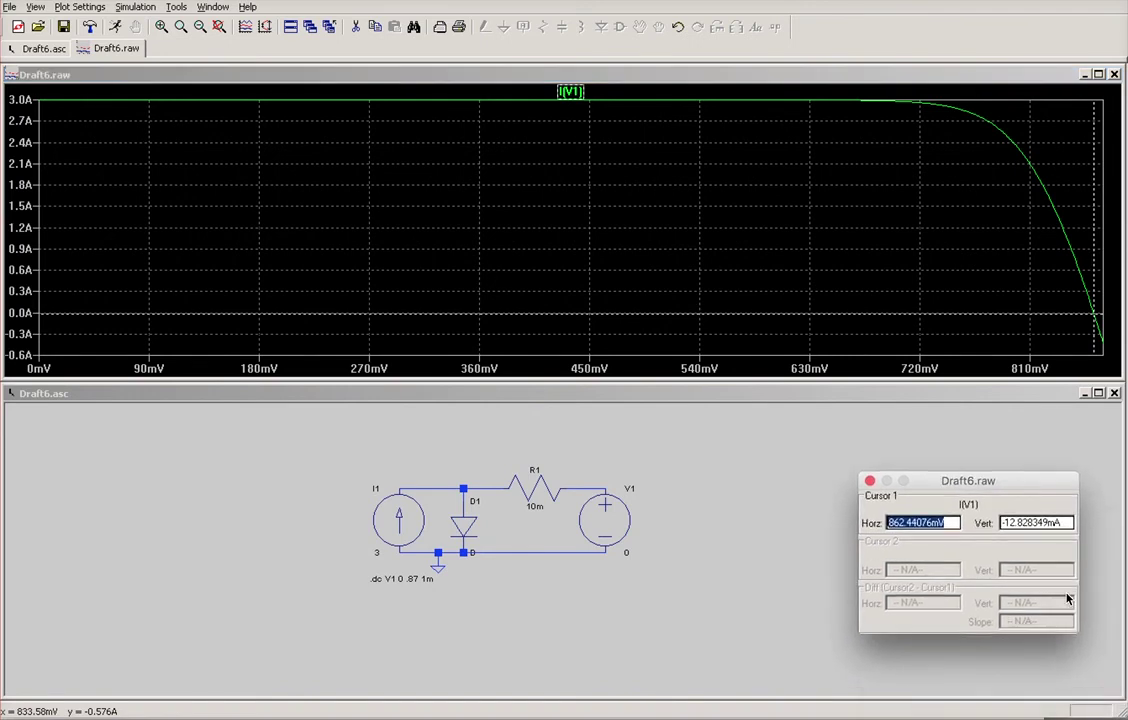
key(Left)
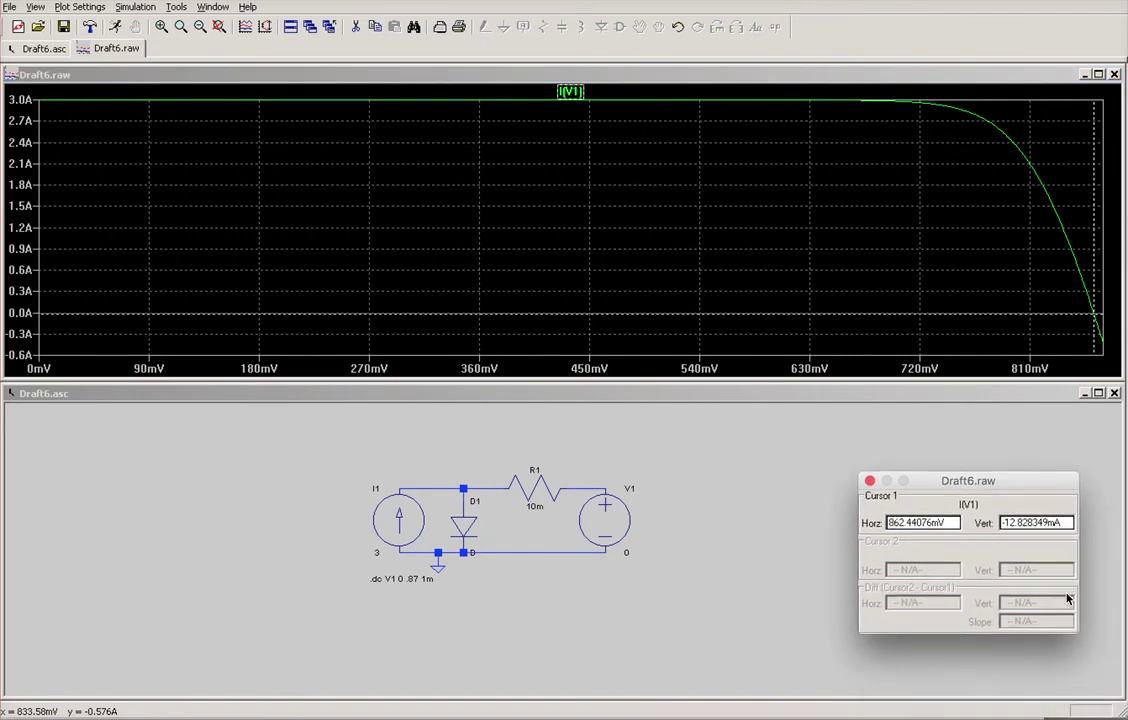
click(869, 481)
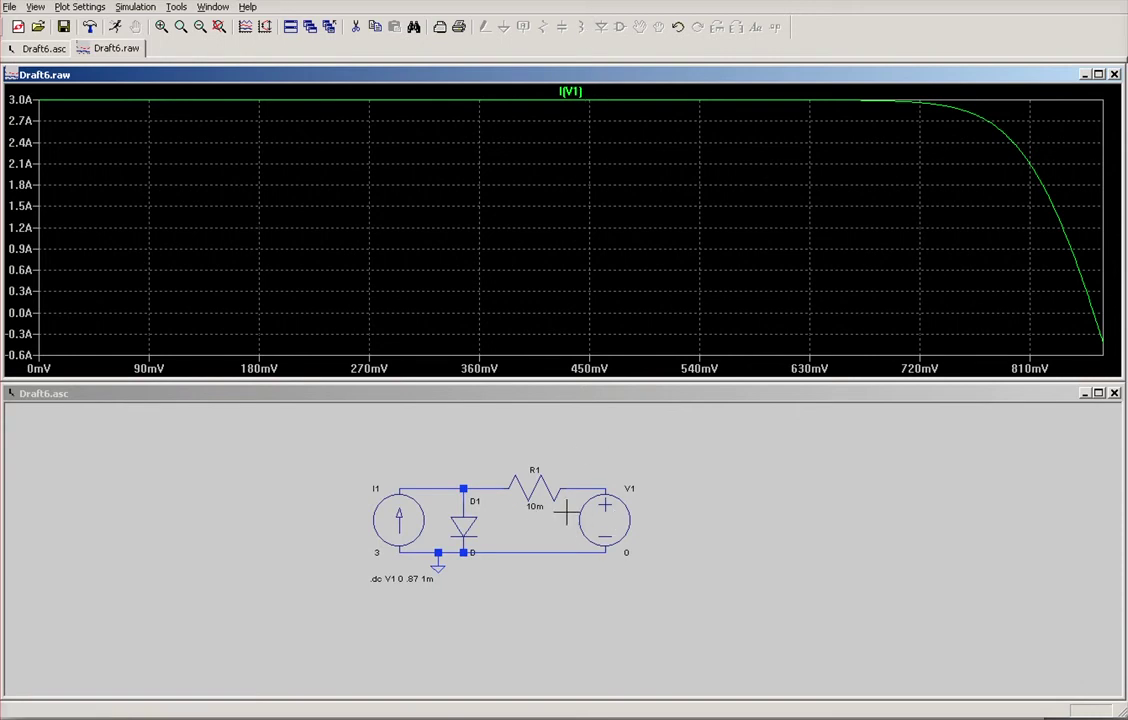
Change the trace to I(V1)*v1 and place Cursor 1 at its 2.16 W peak near 750 mV.
right_click(578, 93)
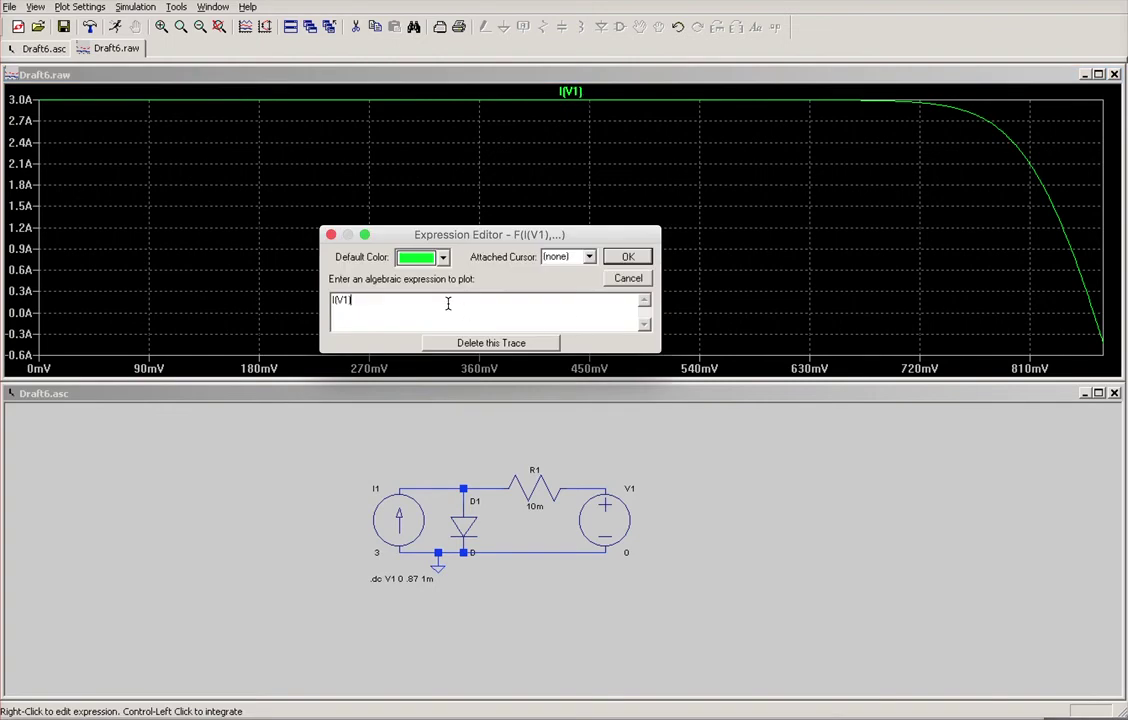
text(*)
key(BackSpace)
text(*v1)
key(Return)
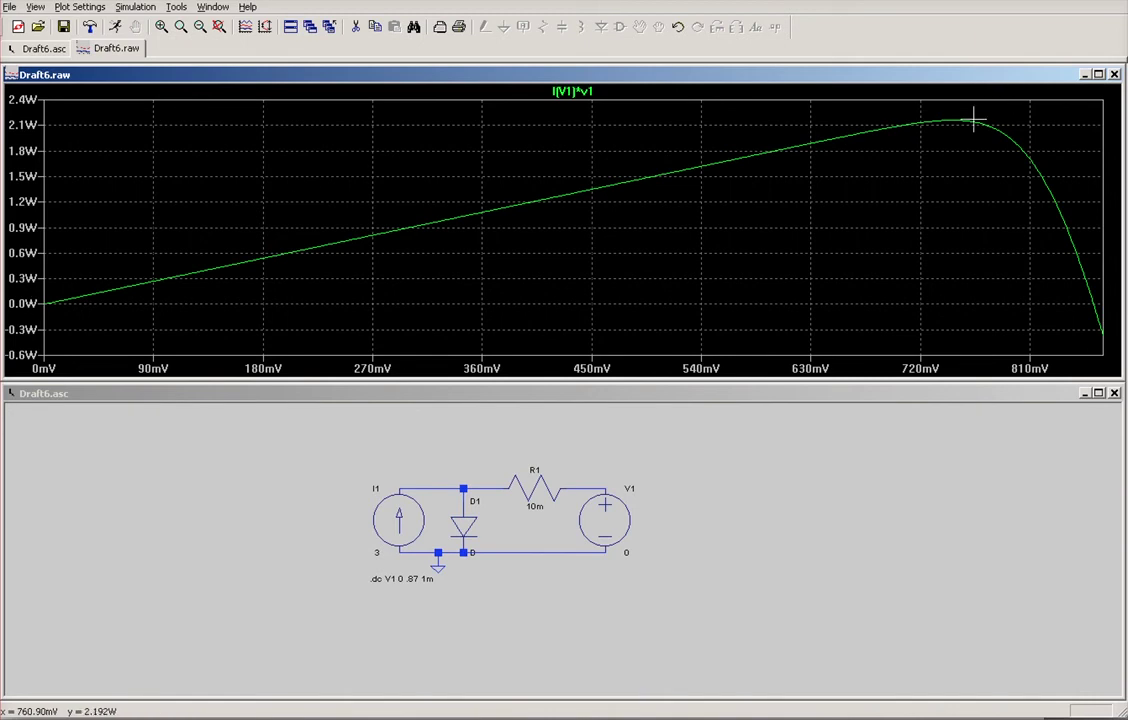
click(597, 94)
drag(577, 171, 958, 150)
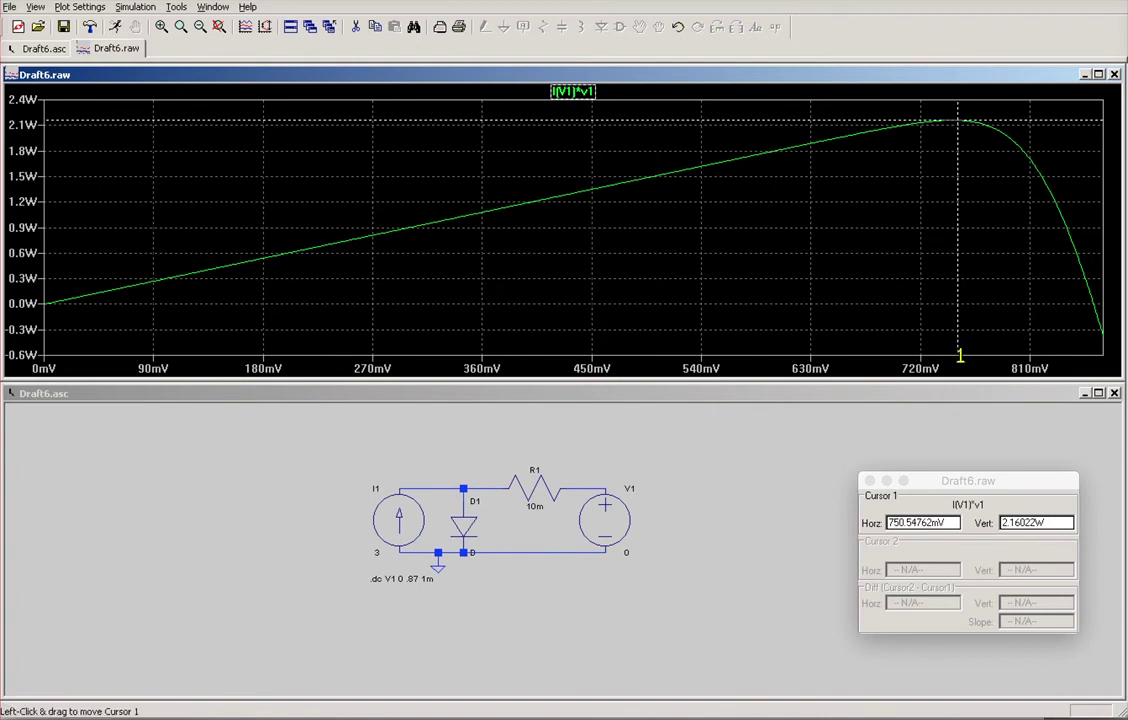
Close the Cursor 1 readout dialog.
click(868, 482)
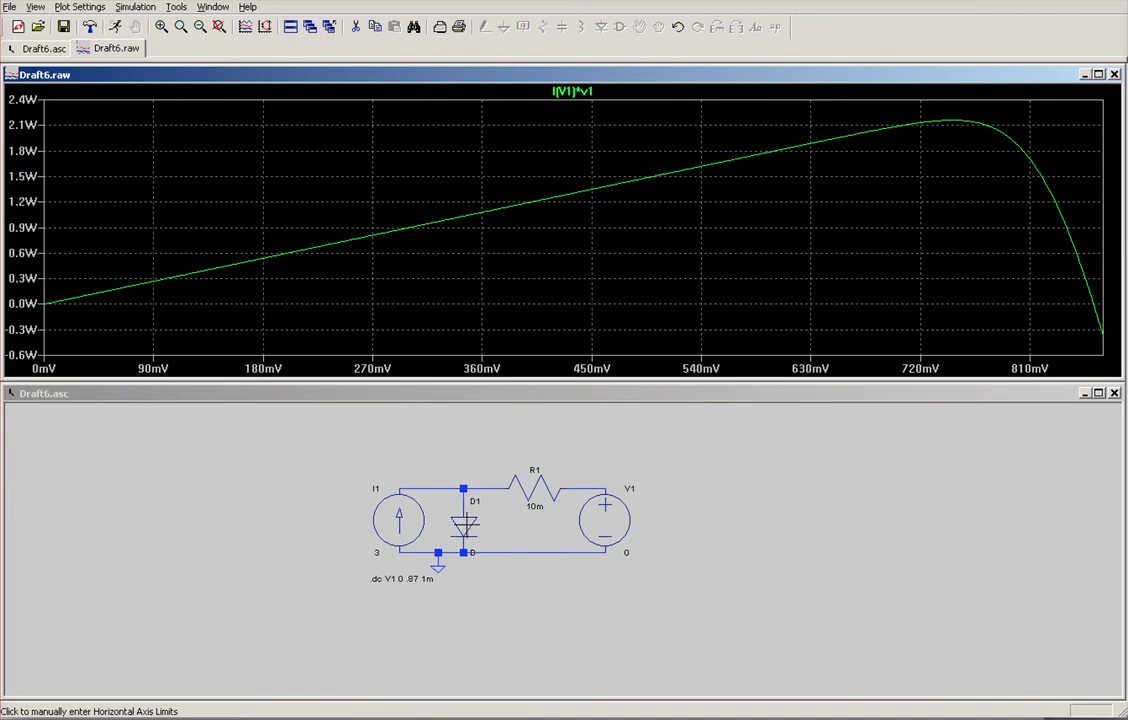
Set diode D1's value to DiodeSC, run, and cancel on the missing DIODESC model warning.
right_click(463, 524)
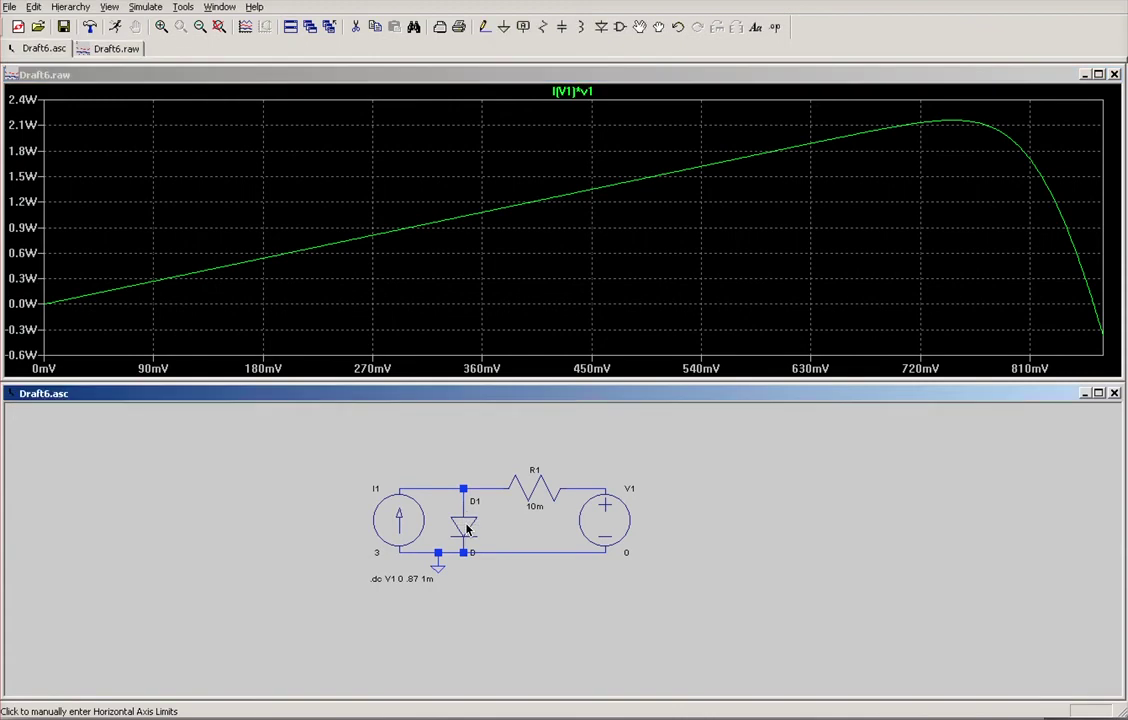
click(628, 292)
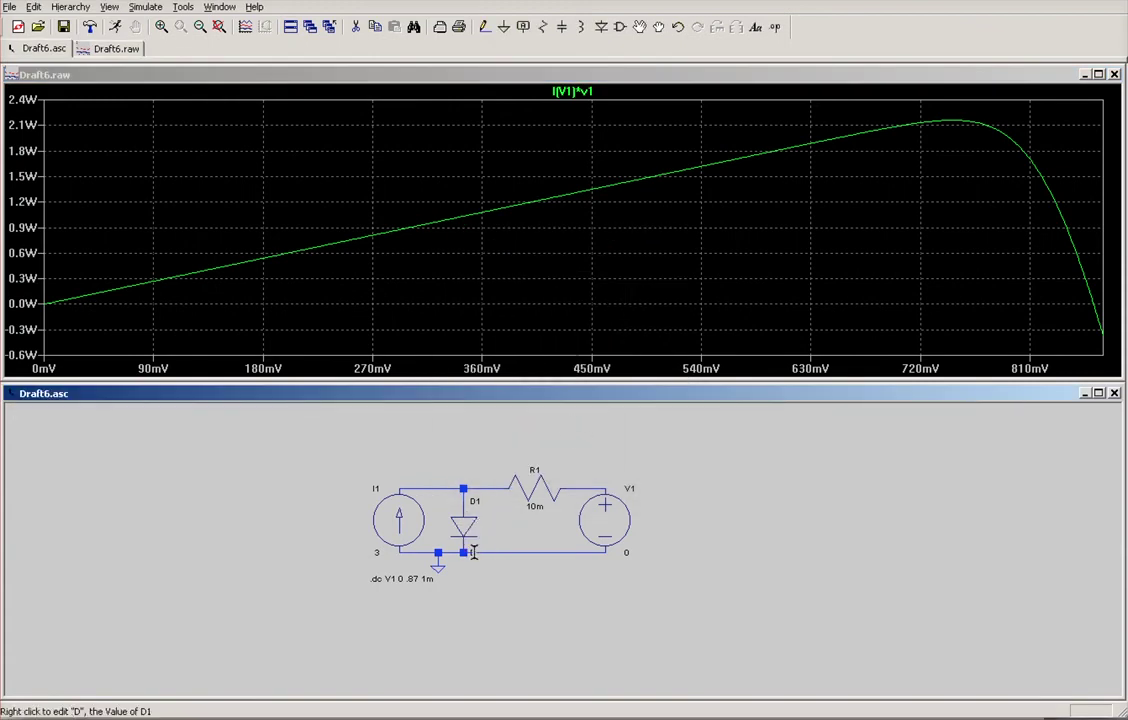
right_click(473, 553)
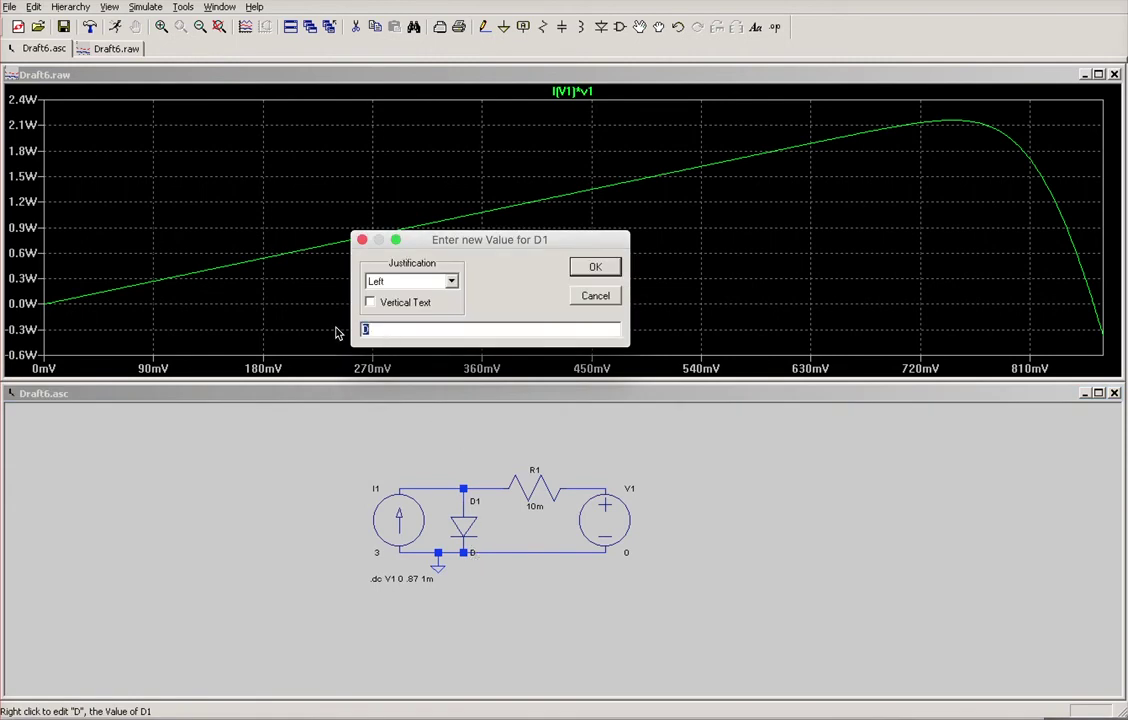
text(DiodeSC)
click(595, 266)
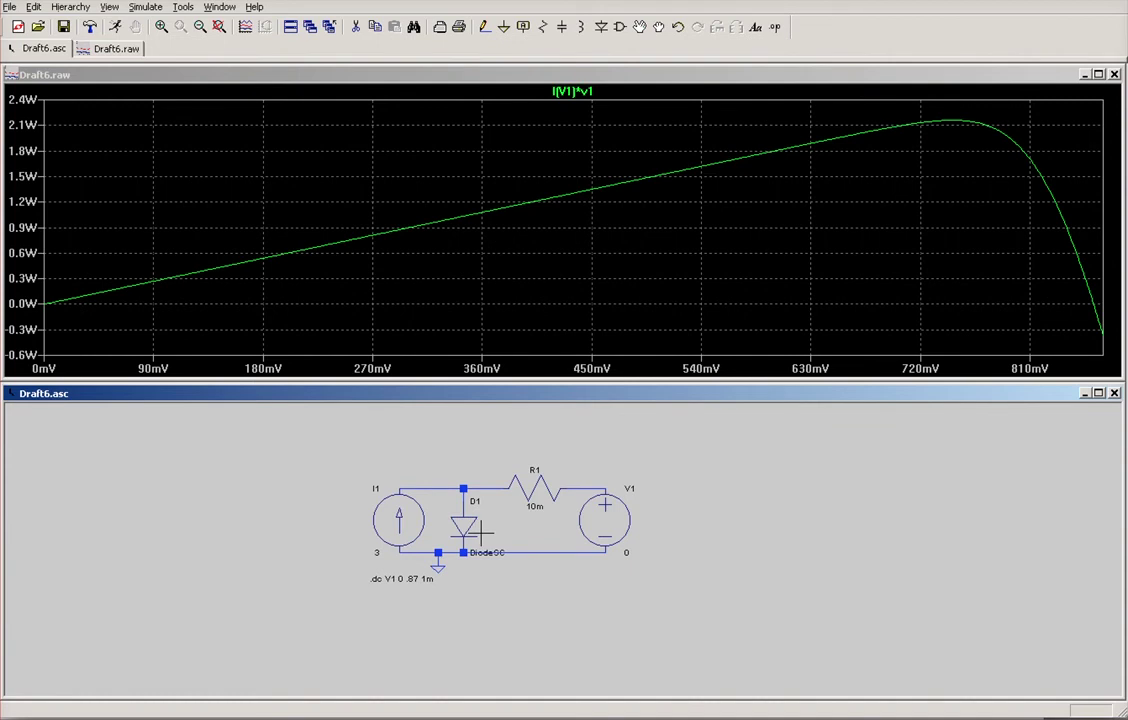
click(117, 30)
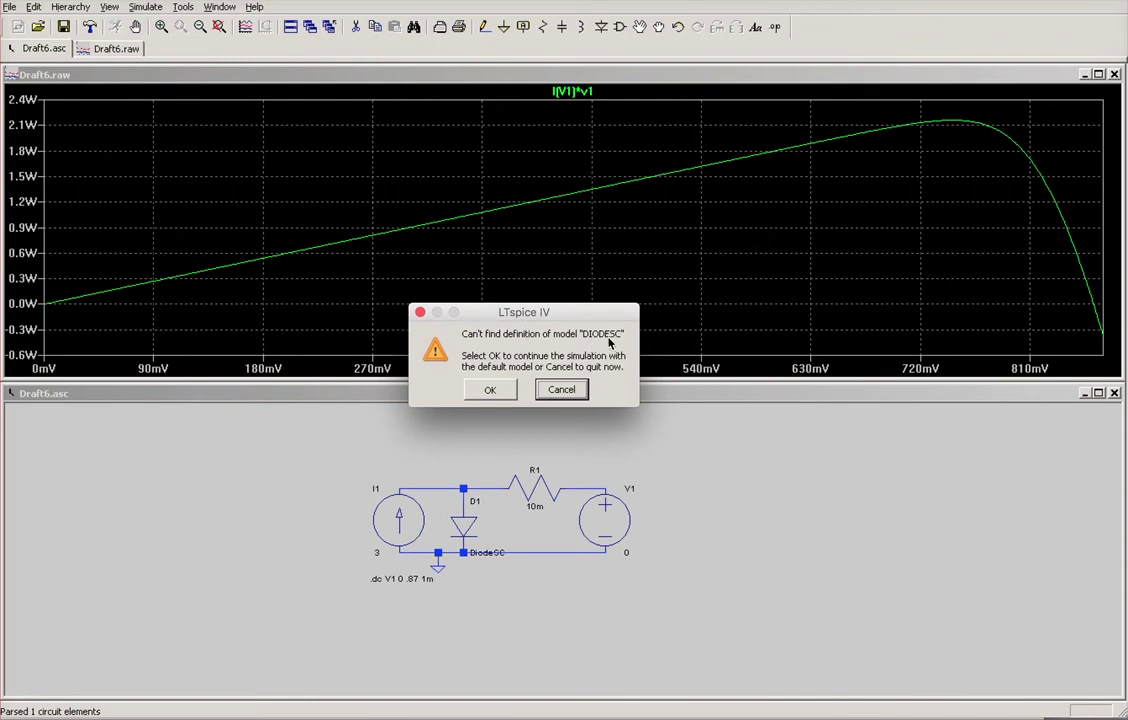
click(565, 393)
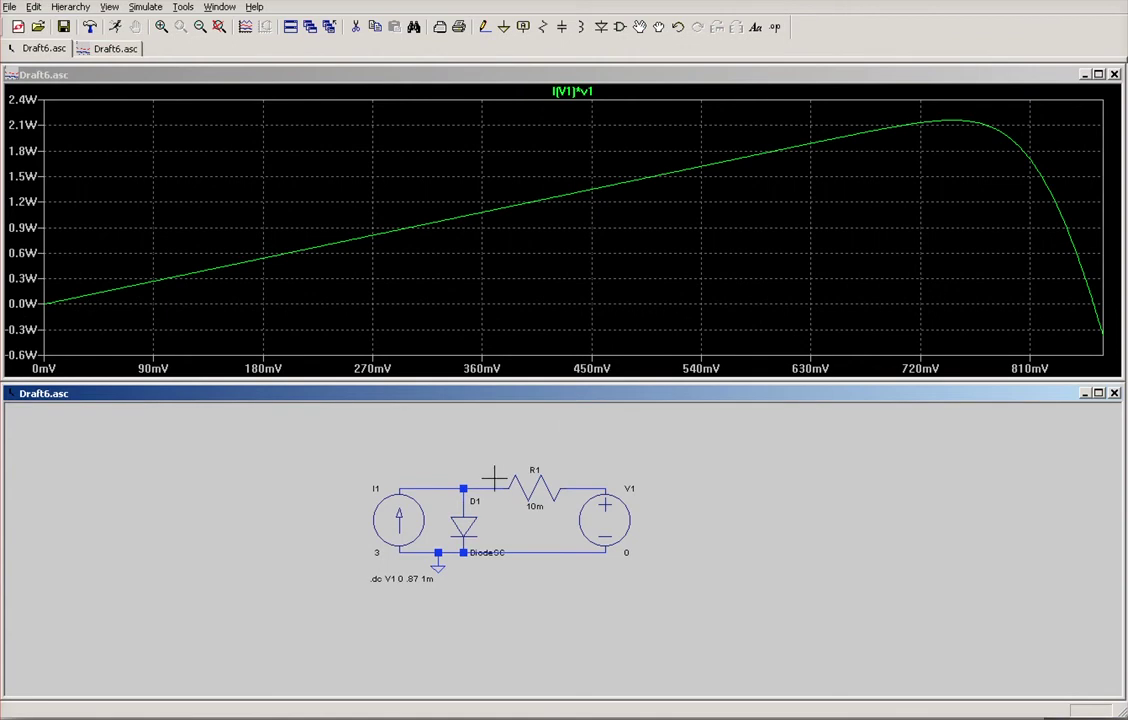
Write the SPICE directive '.model DiodeSC D Is=1e-10' and place it under the .dc command.
click(776, 27)
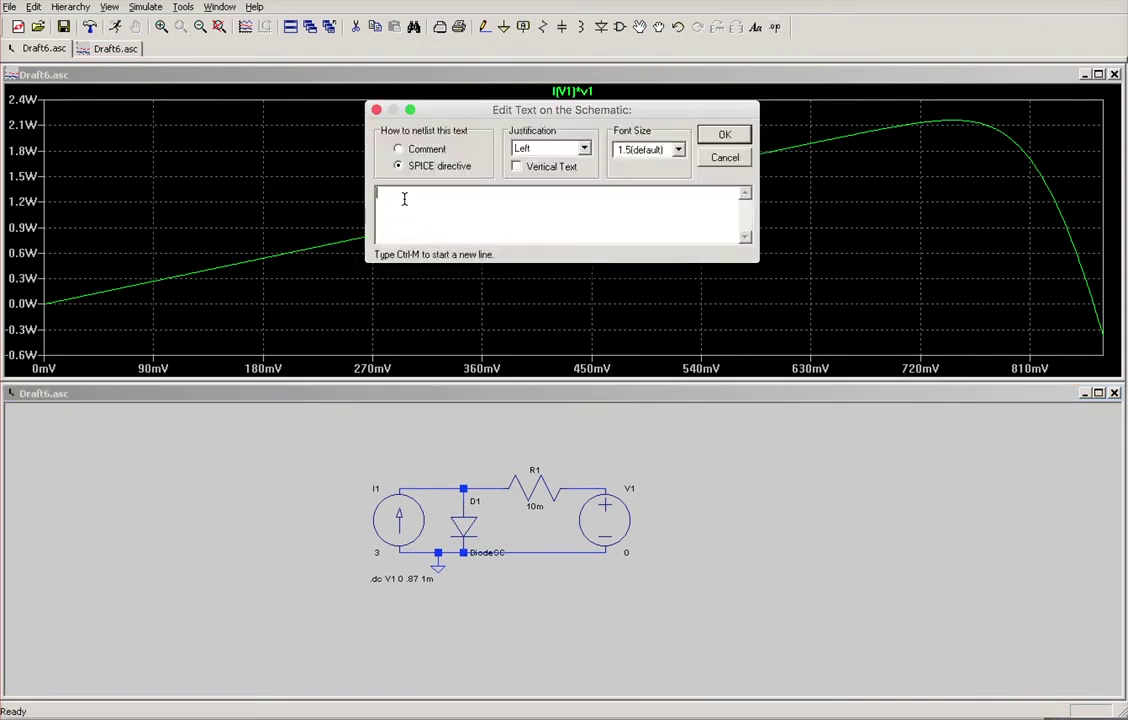
text(.model DiodeSC)
text(D)
drag(438, 196, 406, 196)
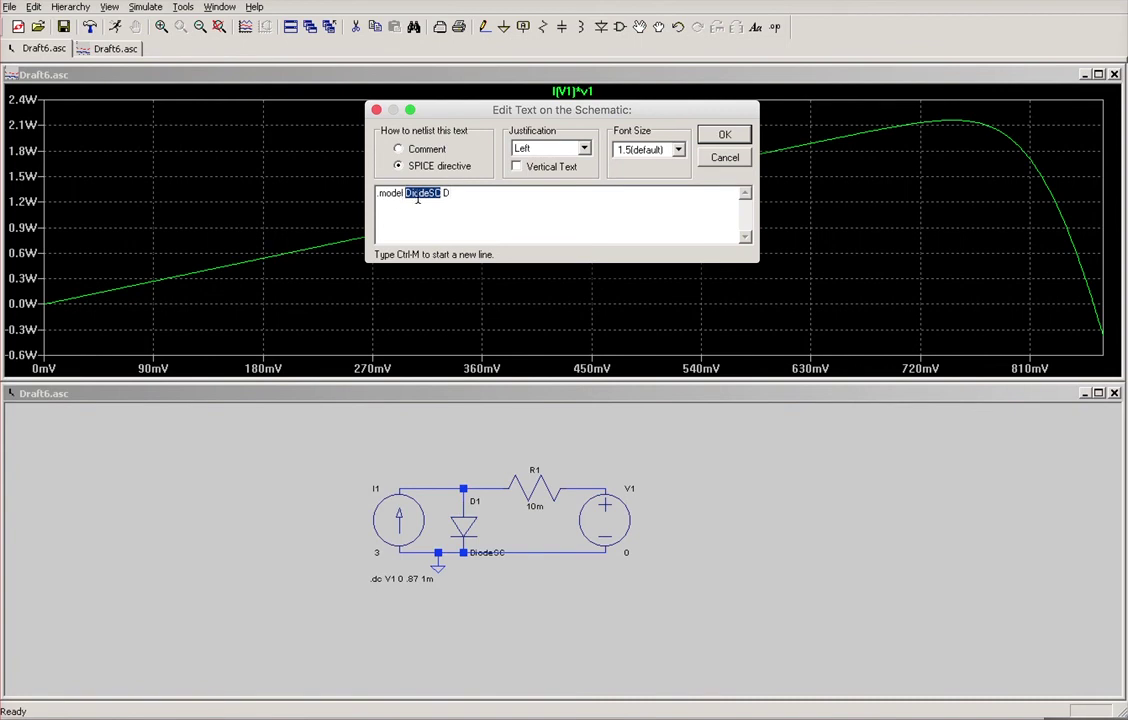
click(463, 196)
text(Is=1e-10)
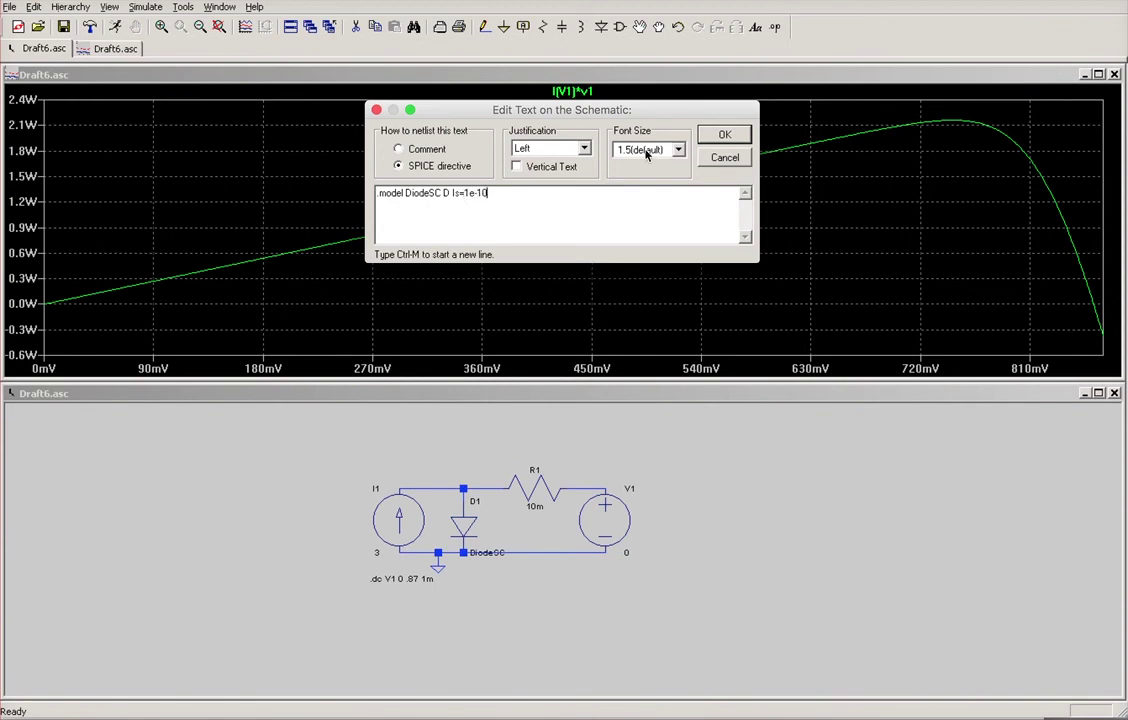
click(722, 136)
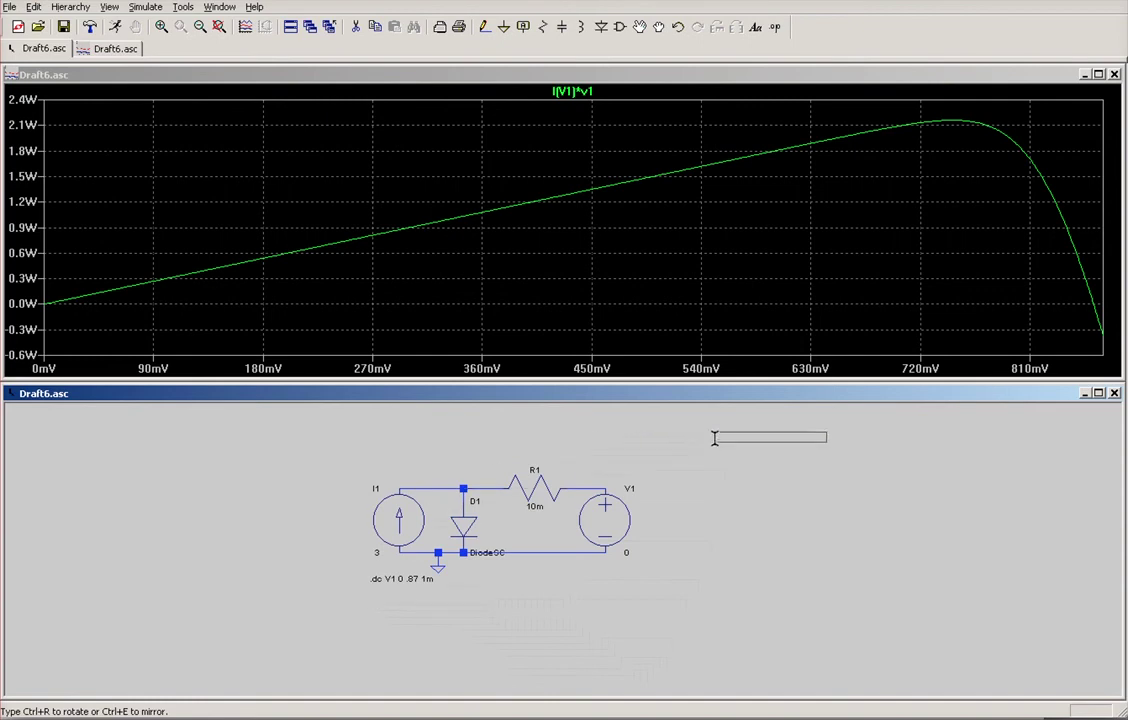
click(380, 605)
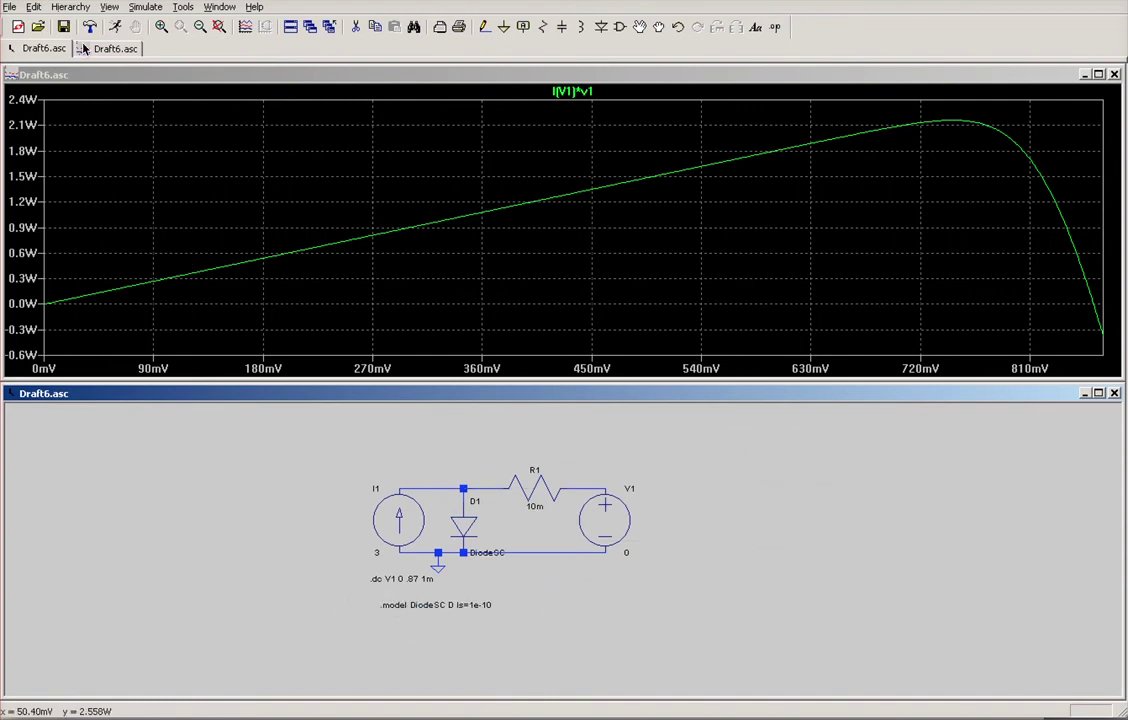
Save the schematic as diode_solar_cell.asc and probe the current through V1.
click(9, 7)
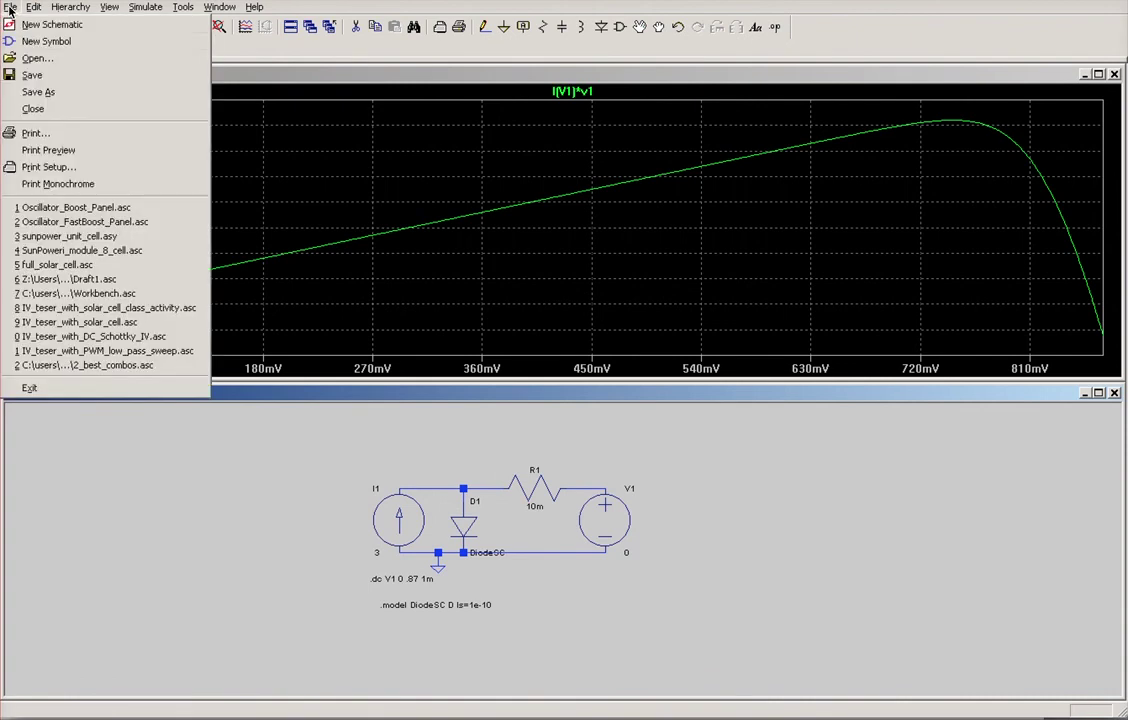
click(65, 91)
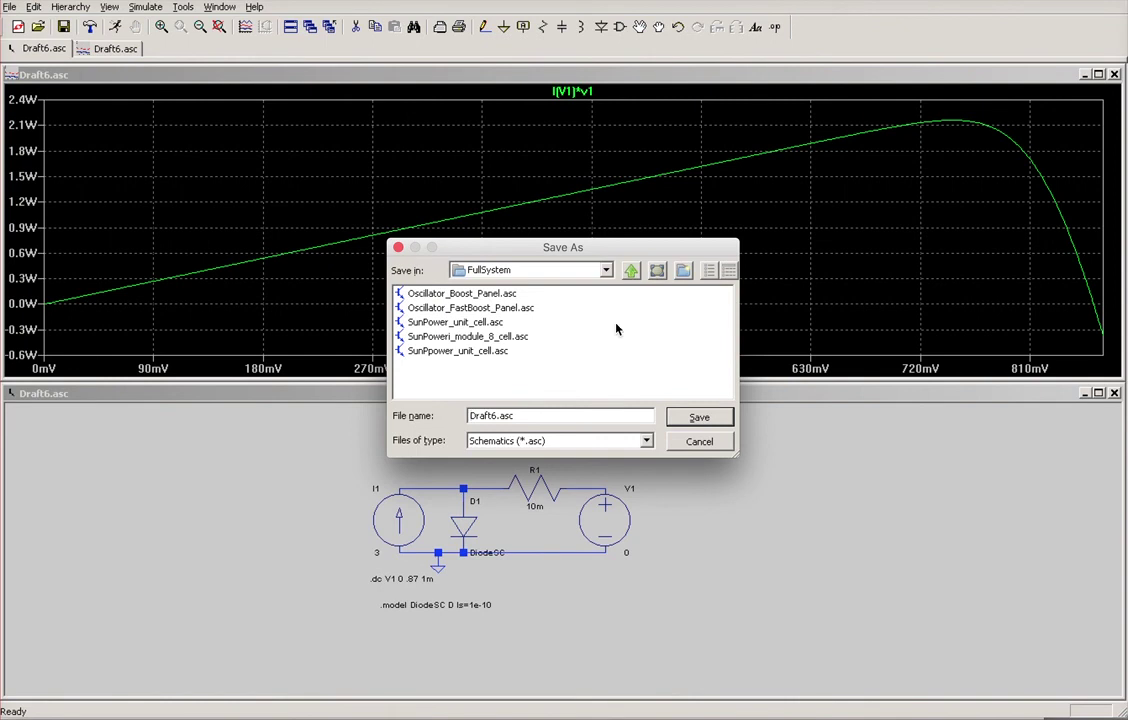
drag(554, 417, 363, 399)
text(diode_solar_cell)
key(Return)
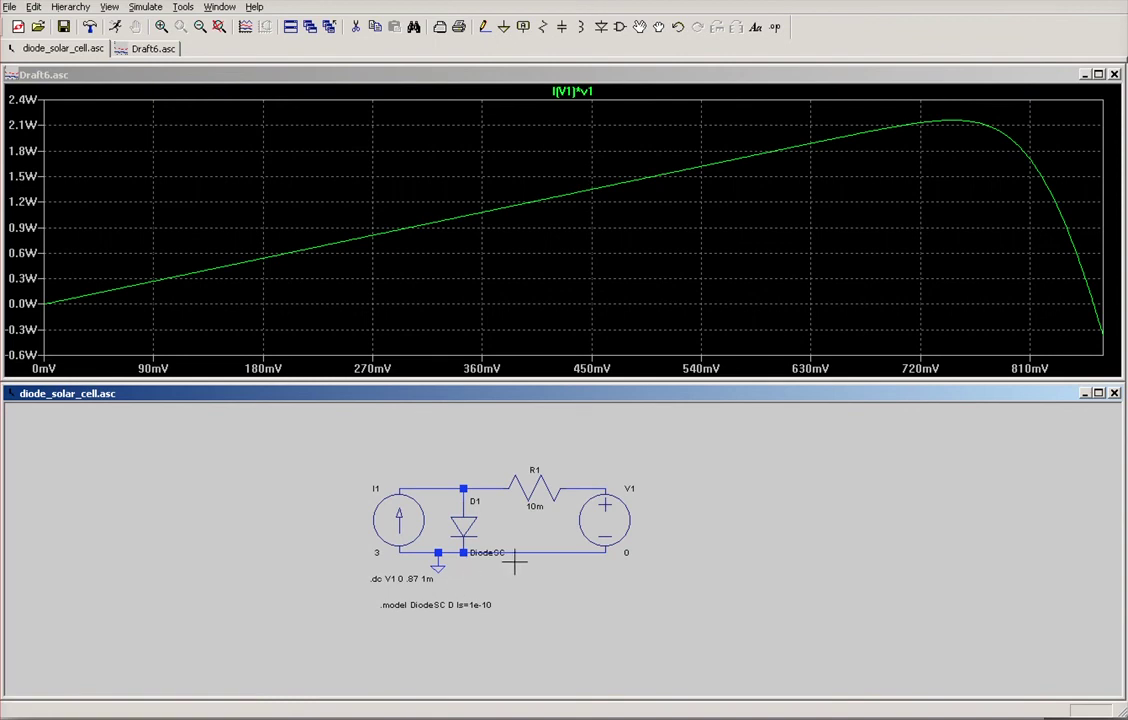
click(613, 517)
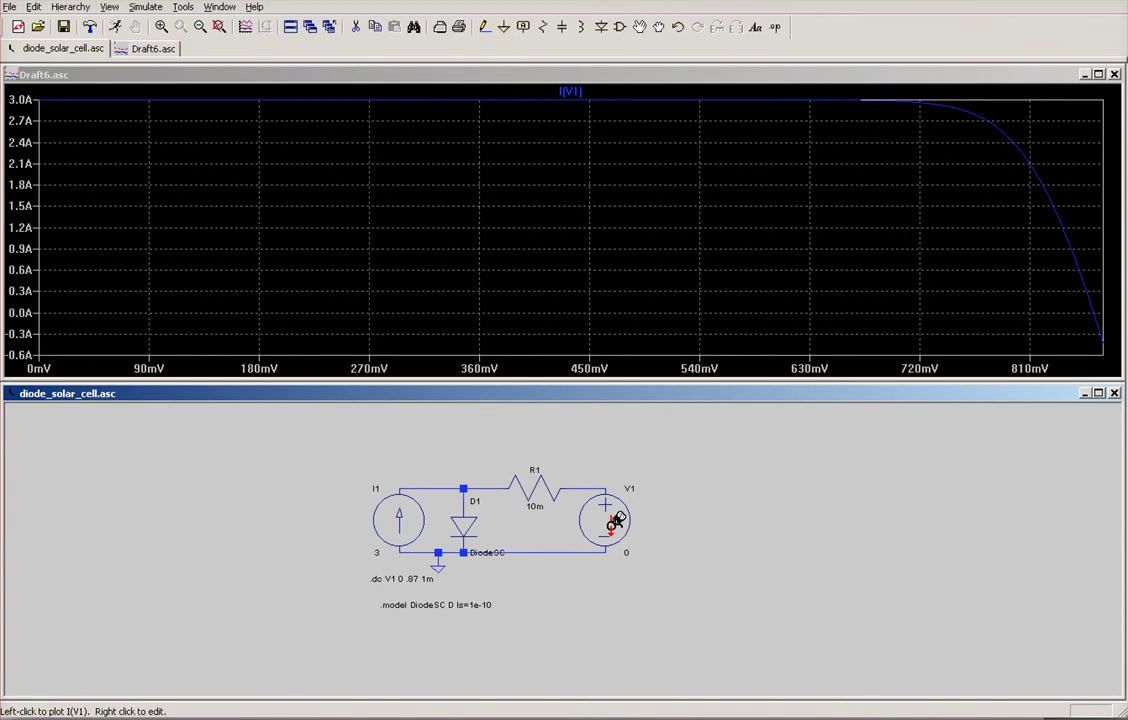
Rerun the DC sweep and attach Cursor 1 to the I(V1) trace.
click(115, 27)
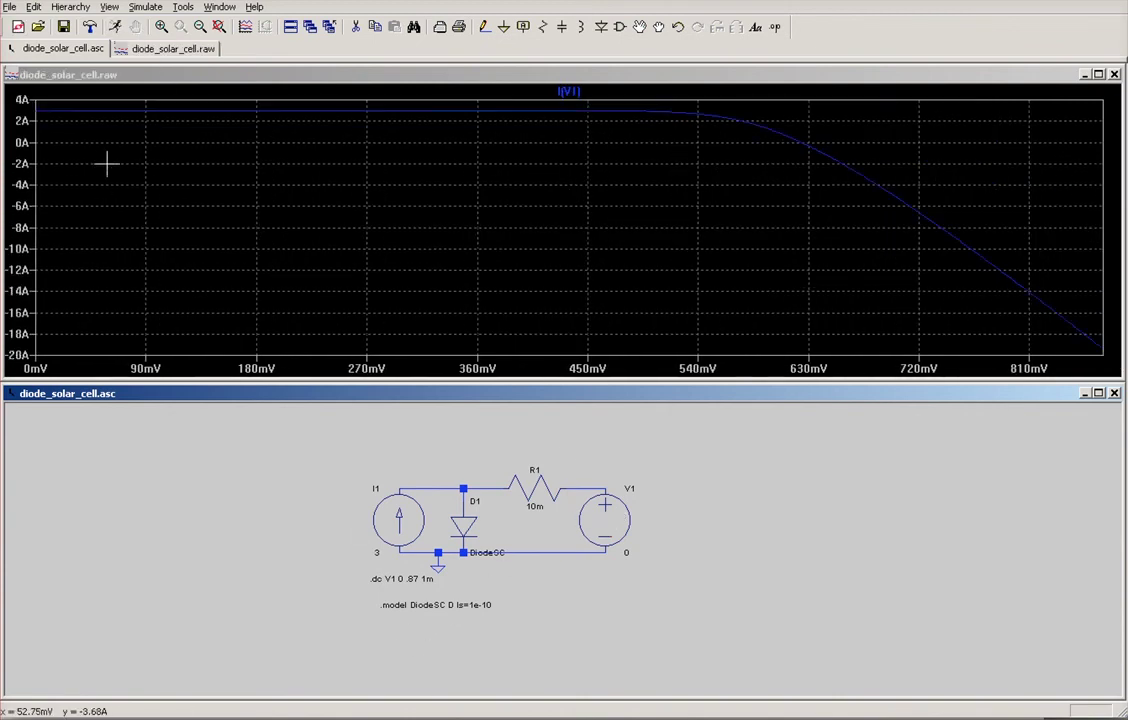
click(580, 93)
Move Cursor 1 along I(V1) to its zero crossing near 624.07 mV, then close the readout.
drag(570, 145, 214, 147)
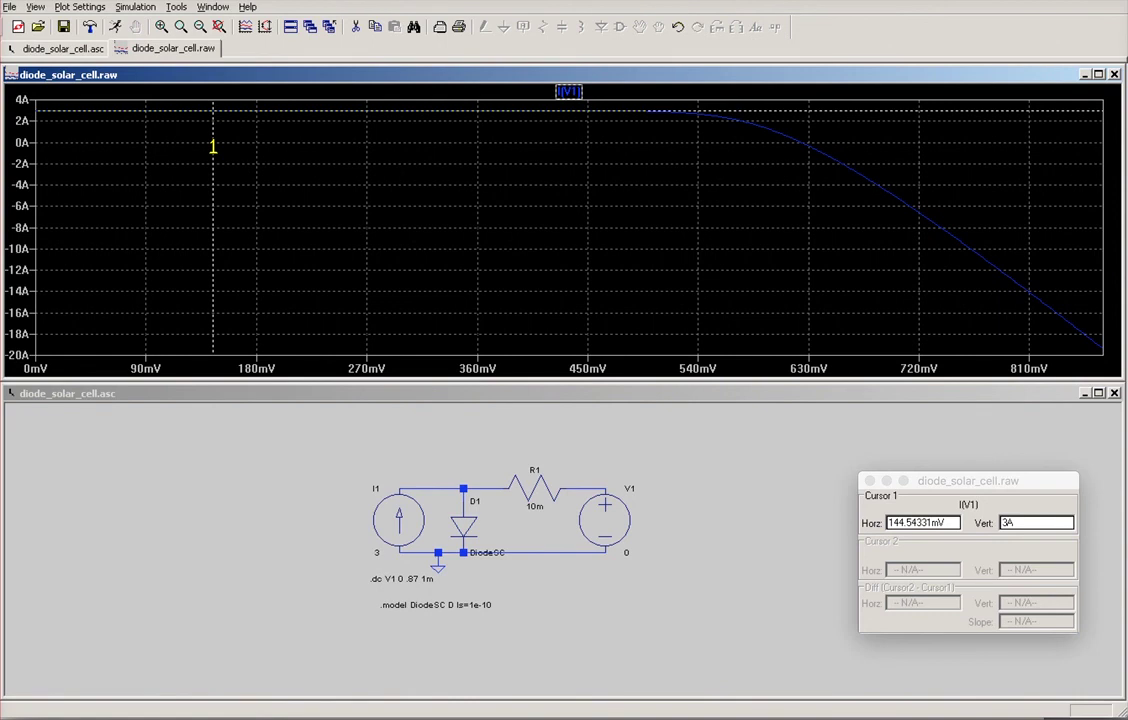
drag(213, 147, 801, 170)
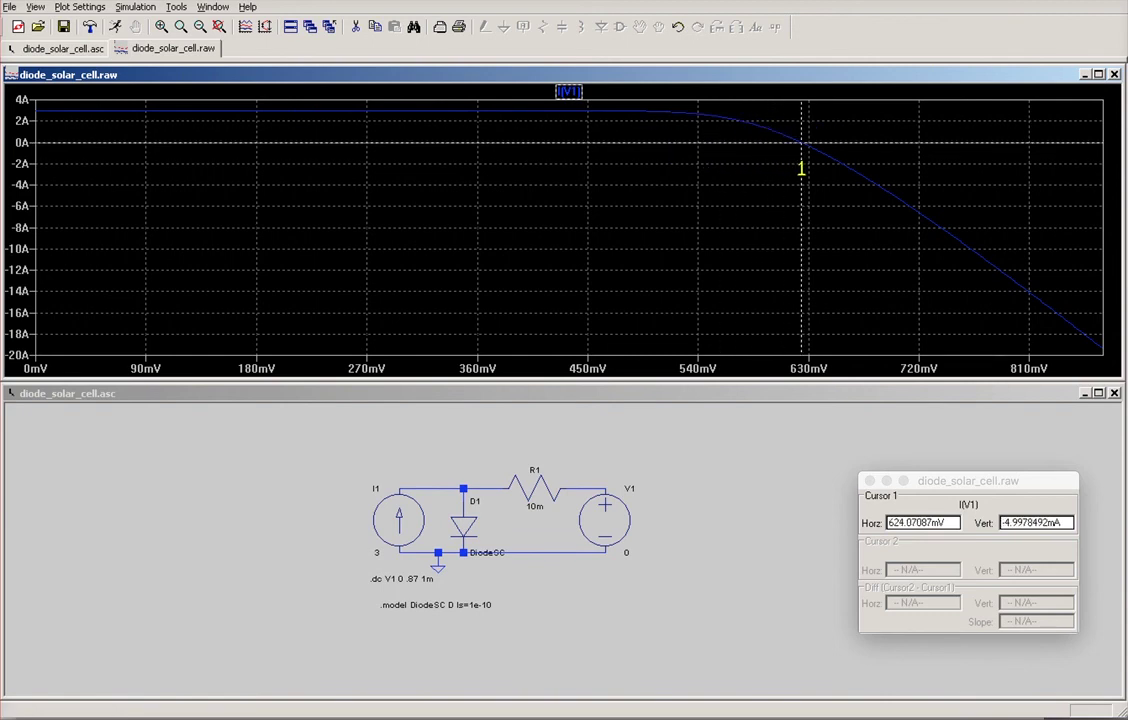
click(957, 524)
double_click(957, 524)
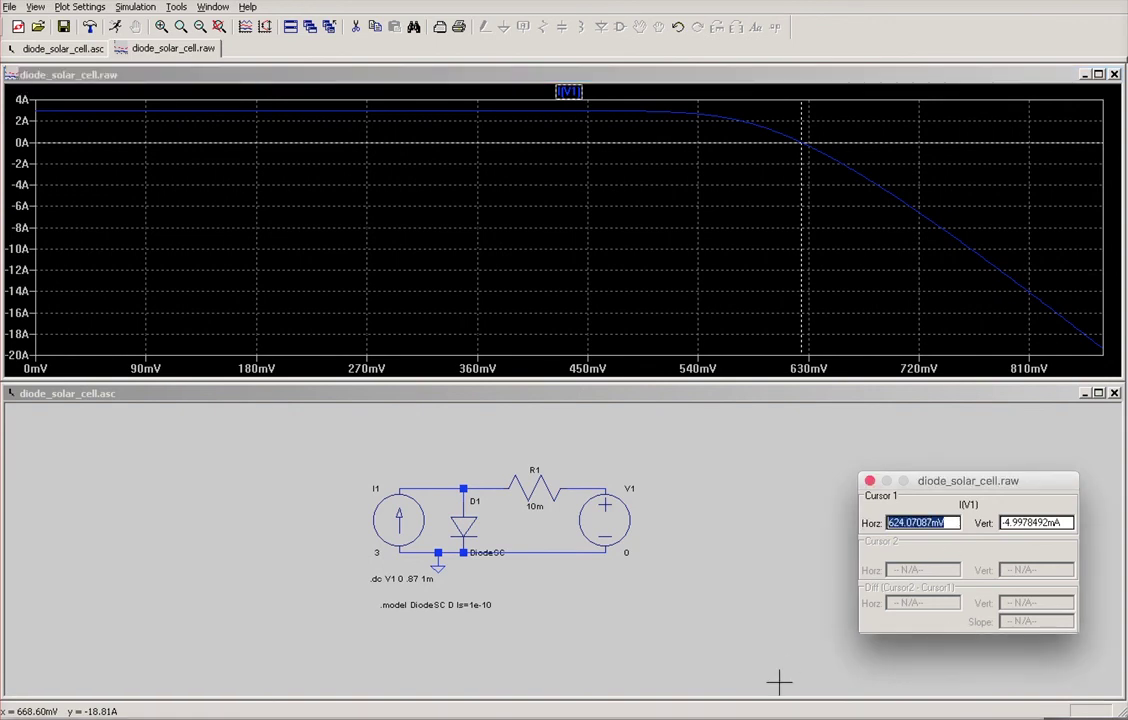
click(869, 482)
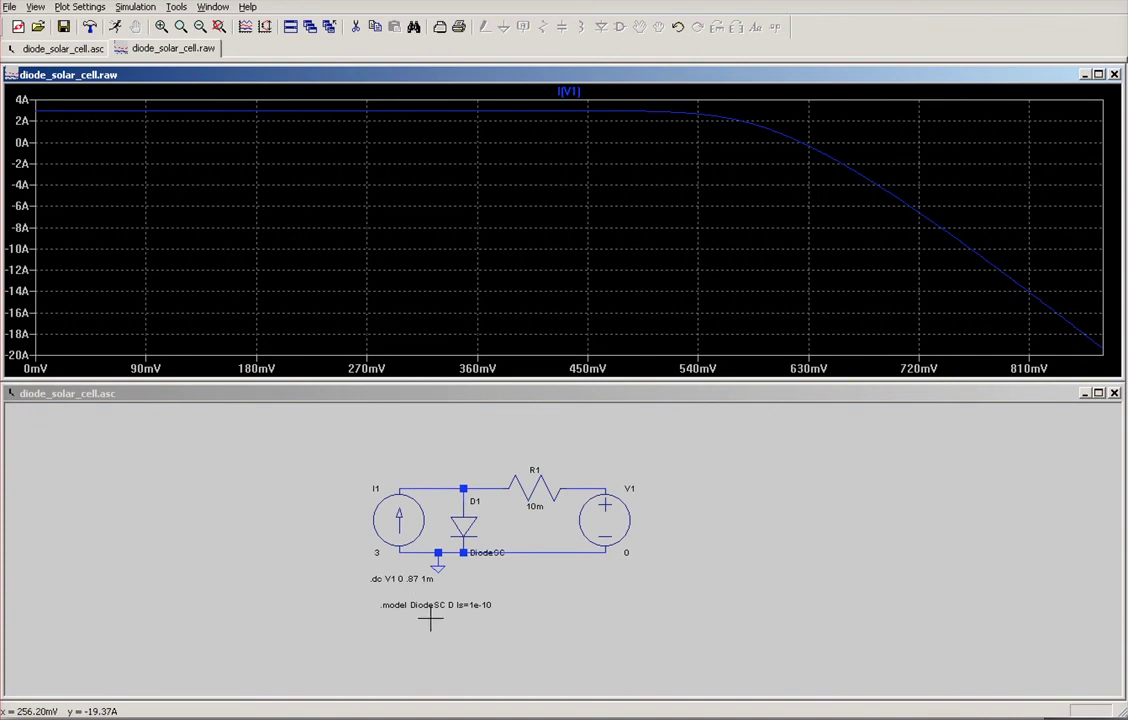
Change the .dc sweep stop value from .87 to .63 and rerun the simulation.
right_click(405, 579)
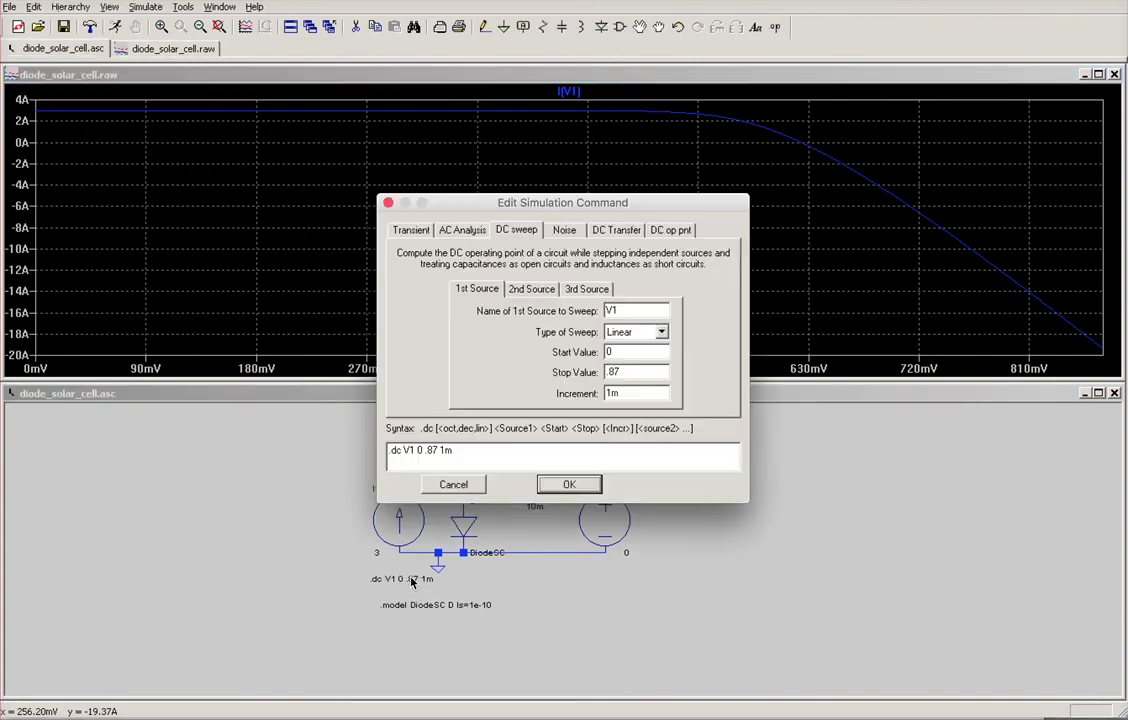
double_click(637, 372)
text(.6)
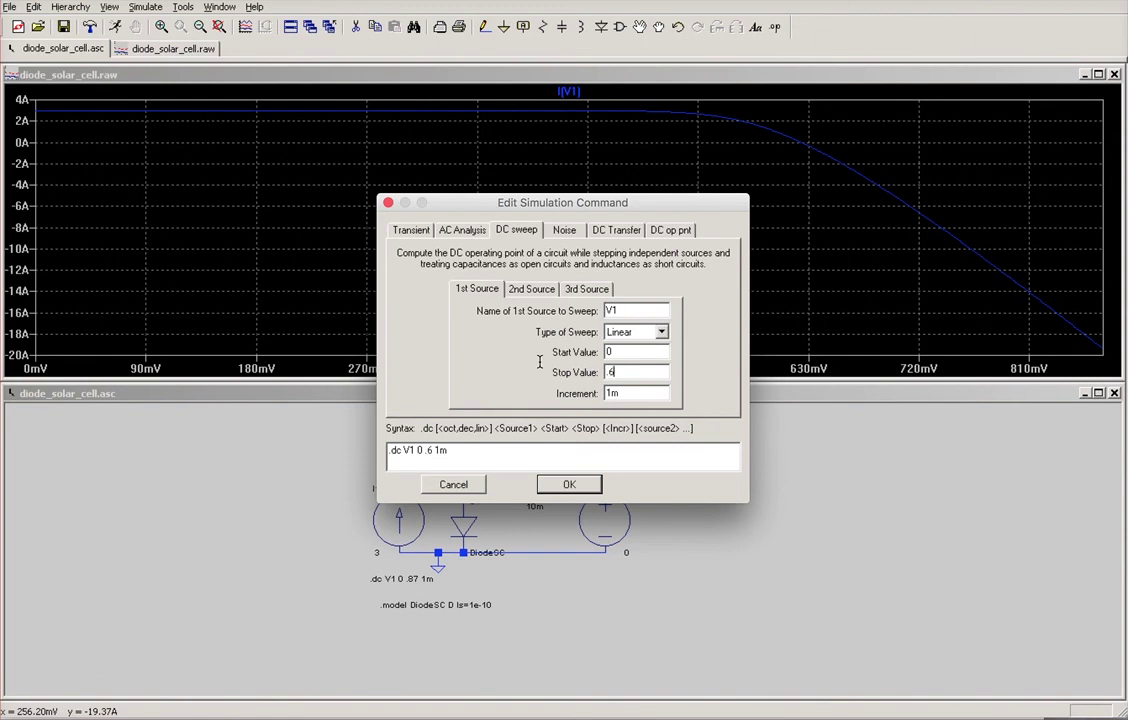
text(3)
click(571, 485)
click(115, 26)
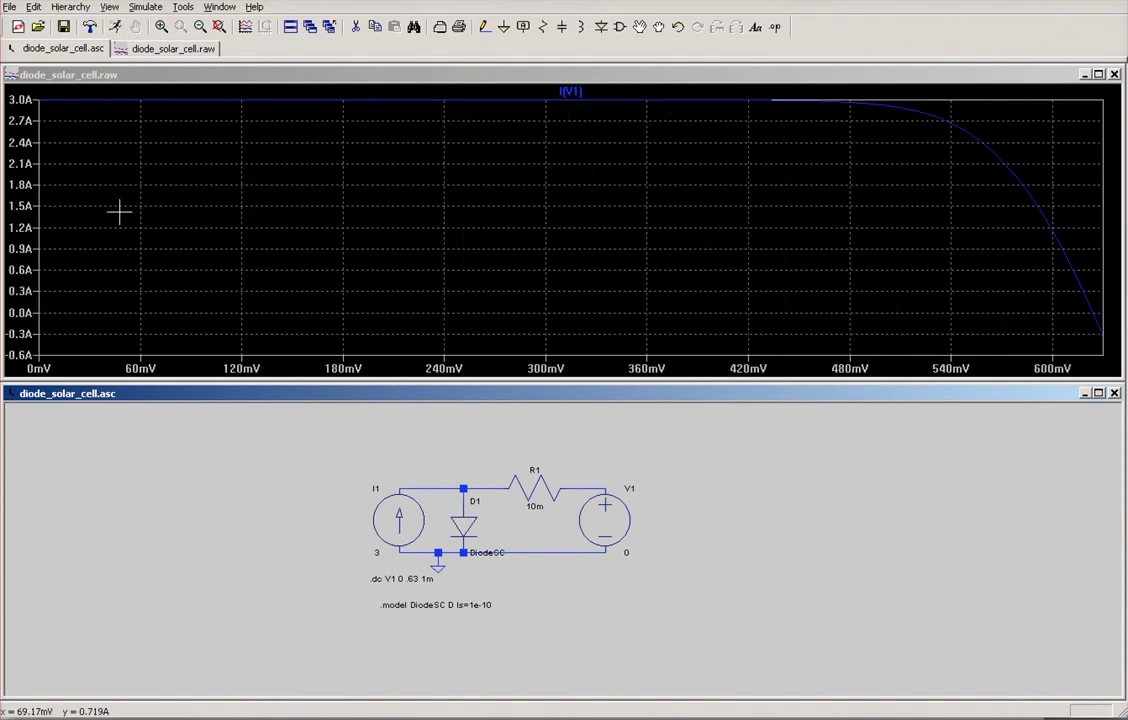
Cursor the new I(V1) curve to −2.71 mA at 624.03 mV, then close the readout.
click(571, 92)
mouse_move(577, 189)
mouse_down()
mouse_move(994, 262)
mouse_move(1078, 282)
mouse_move(1090, 310)
mouse_up()
drag(1096, 313, 1093, 312)
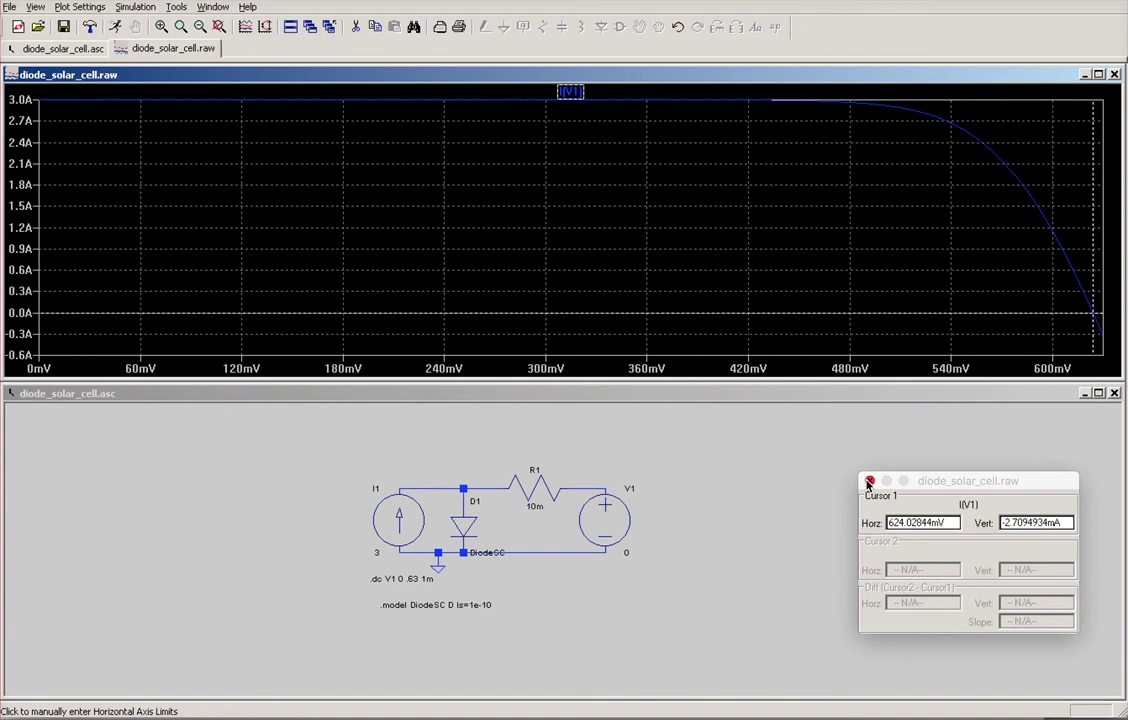
click(869, 484)
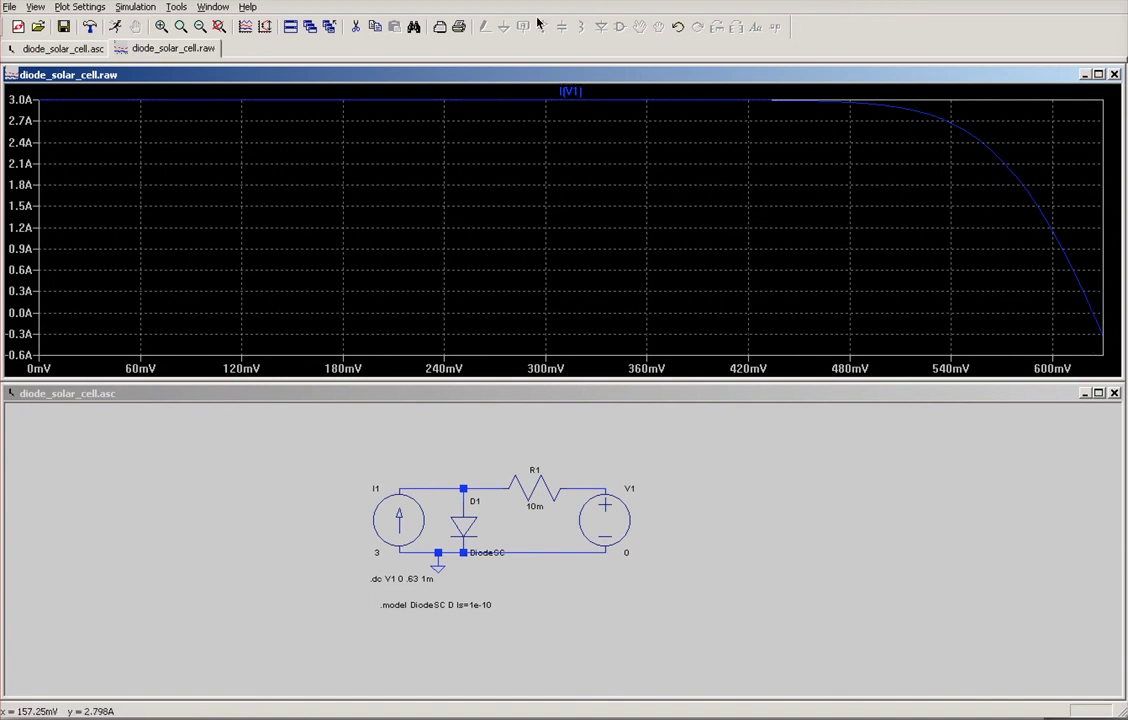
click(491, 401)
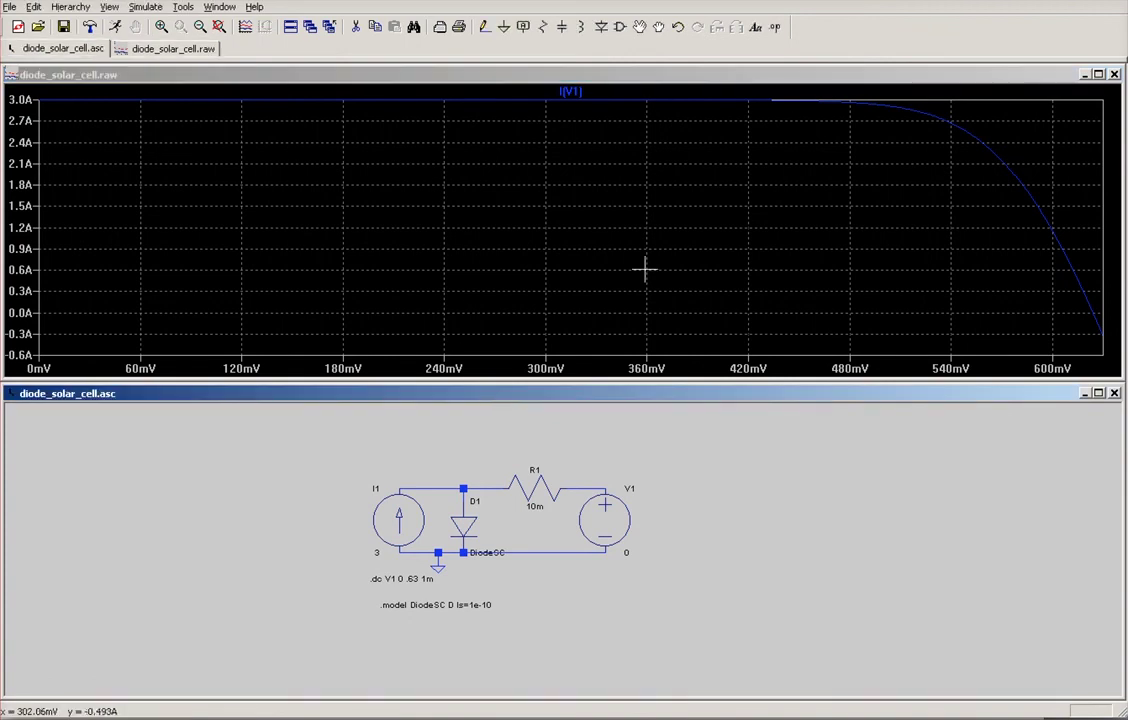
Type the directive '.measure ISC FIND I(V1) WHEN V1=0' and confirm it.
click(774, 29)
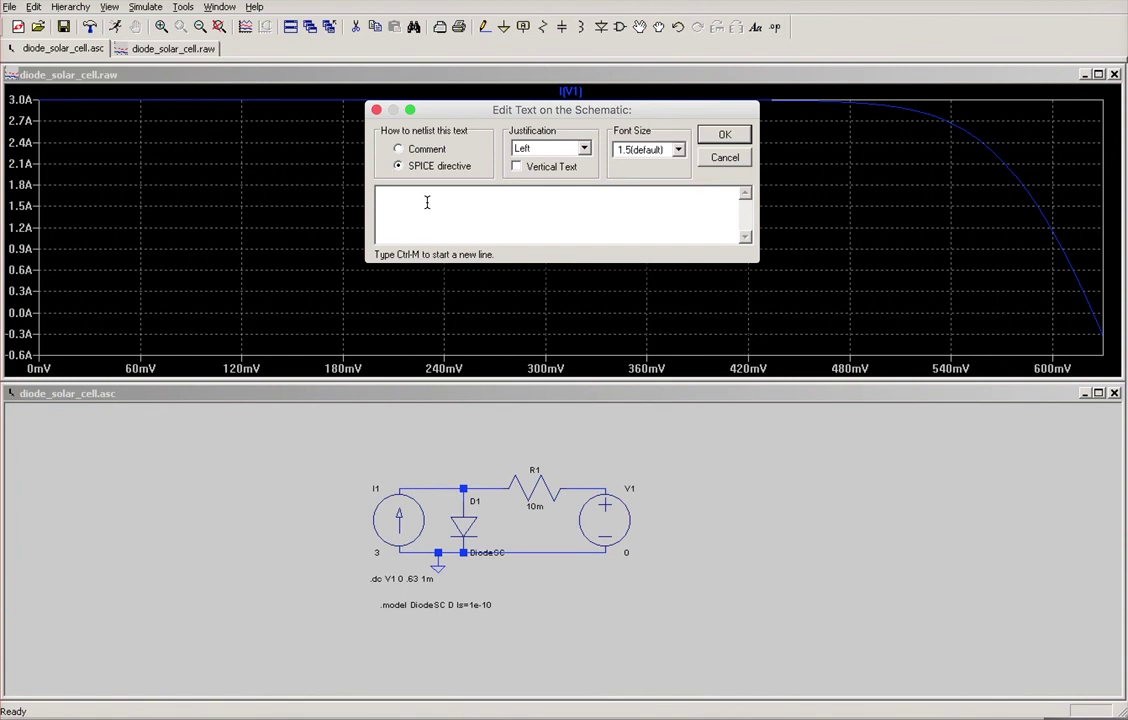
text(.measure)
text(I(V1))
key(BackSpace)
key(BackSpace)
key(BackSpace)
key(BackSpace)
key(BackSpace)
key(BackSpace)
text(ISC)
text(FIND I(V1) WHEN V1=0)
click(725, 134)
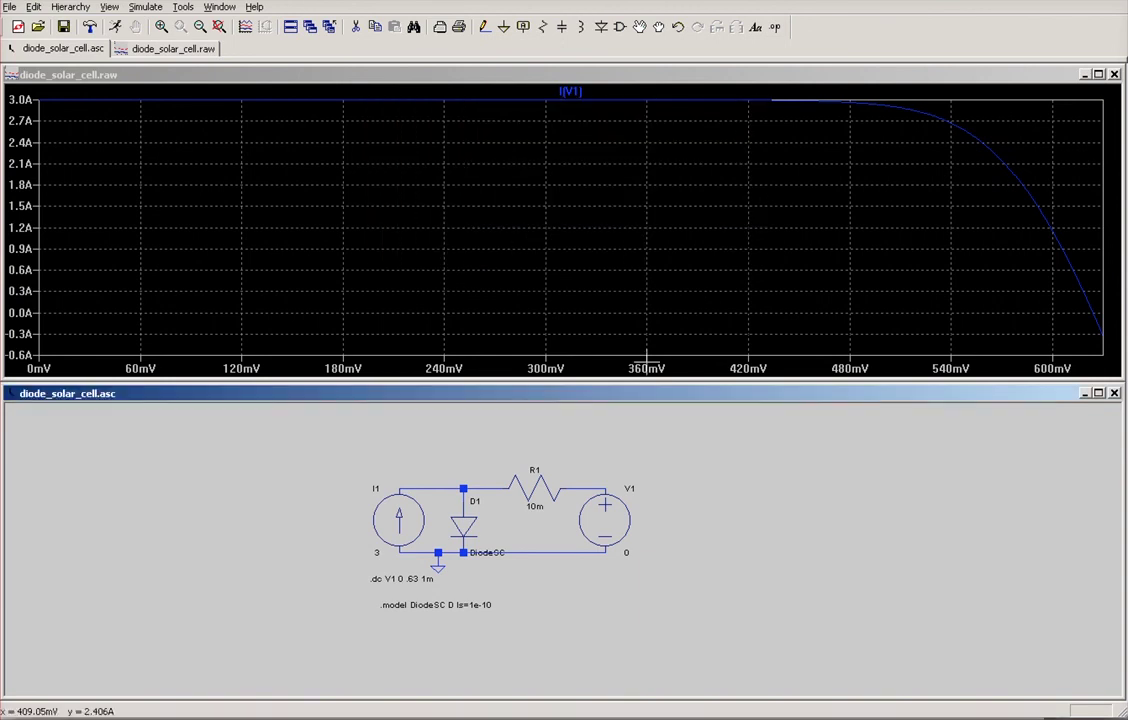
Place the ISC directive under the .model line, rerun, and check the log shows isc: i(v1)=3 at 0.
click(380, 625)
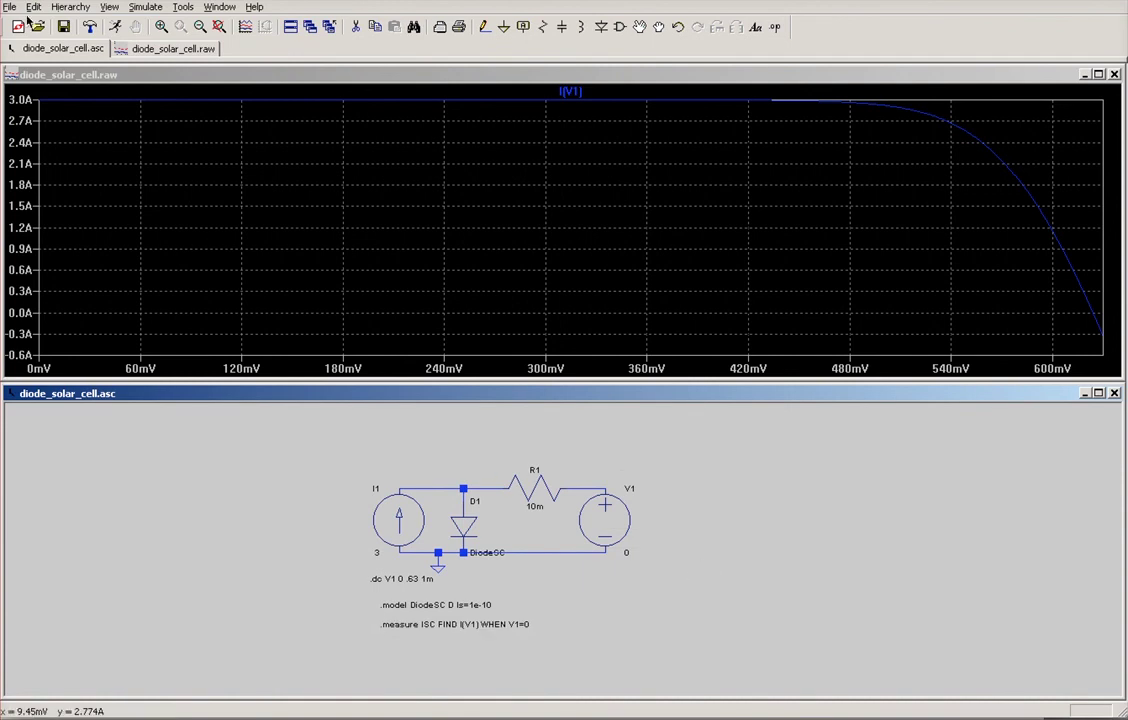
click(114, 27)
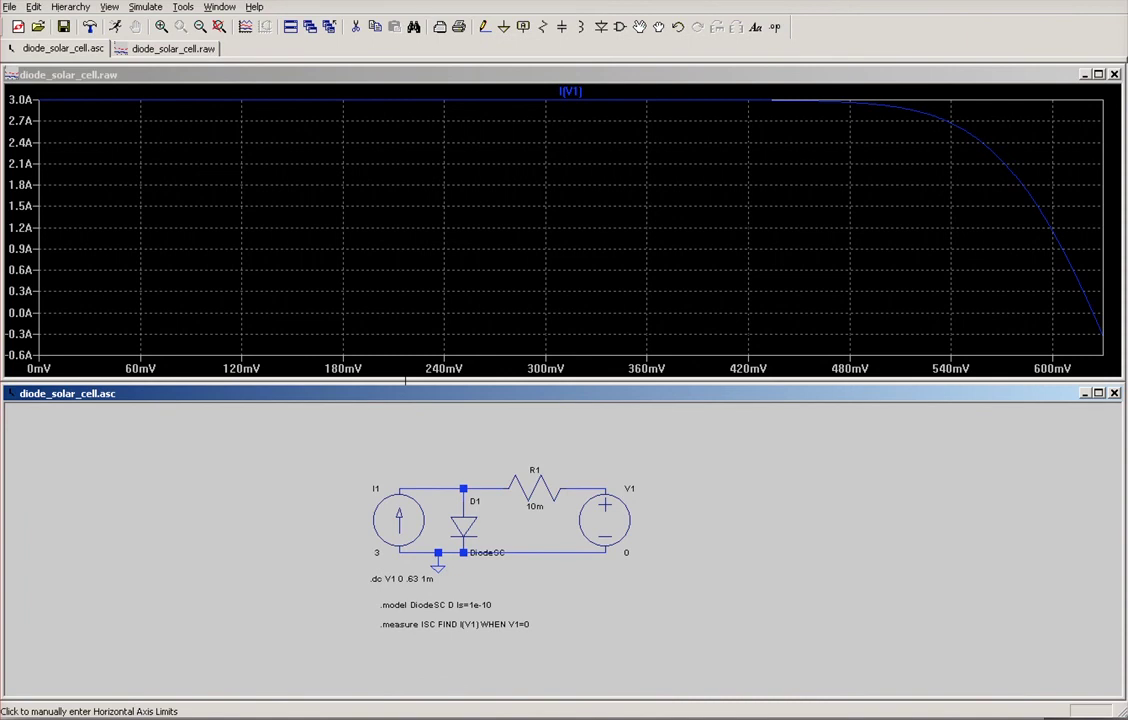
key(ctrl+l)
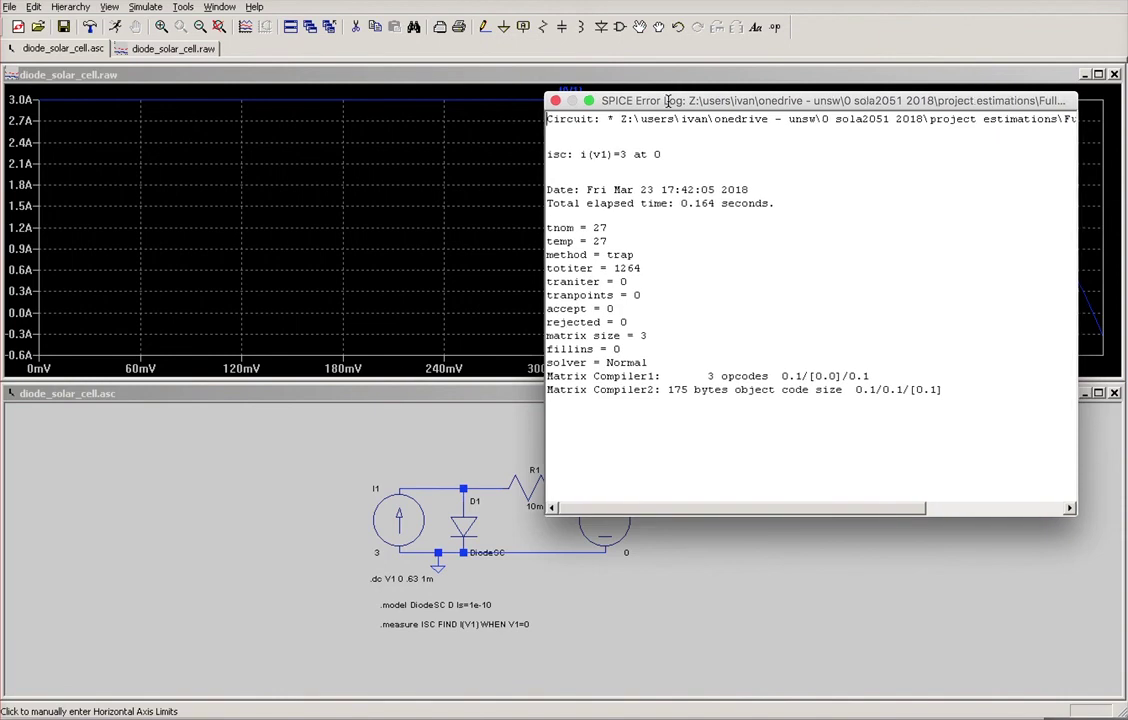
drag(667, 95, 617, 95)
drag(614, 154, 498, 154)
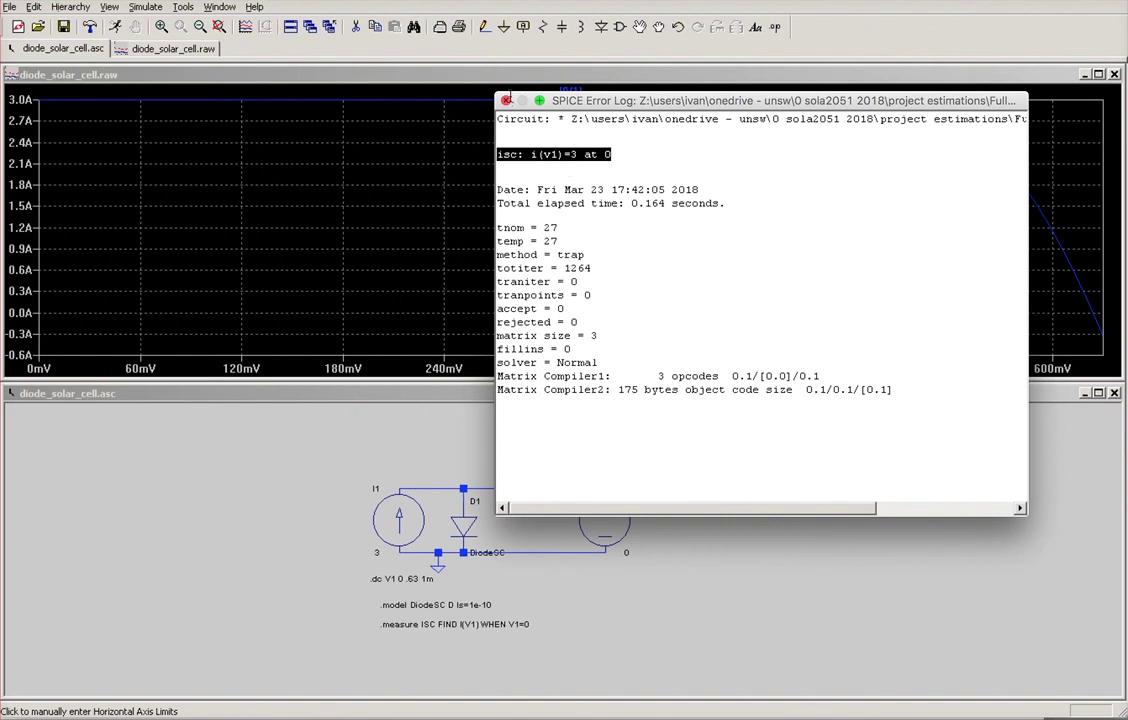
click(505, 101)
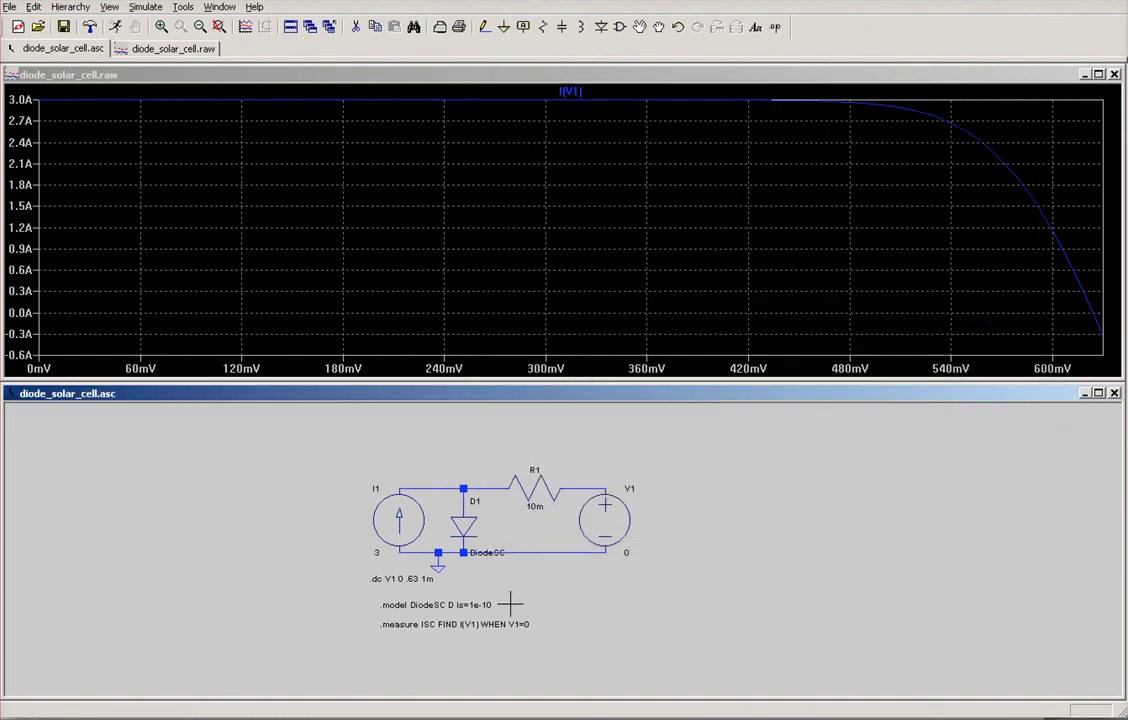
Append the line '.measure VOC FIND V1 WHEN I(V1)=0' to the existing measure directive.
right_click(505, 624)
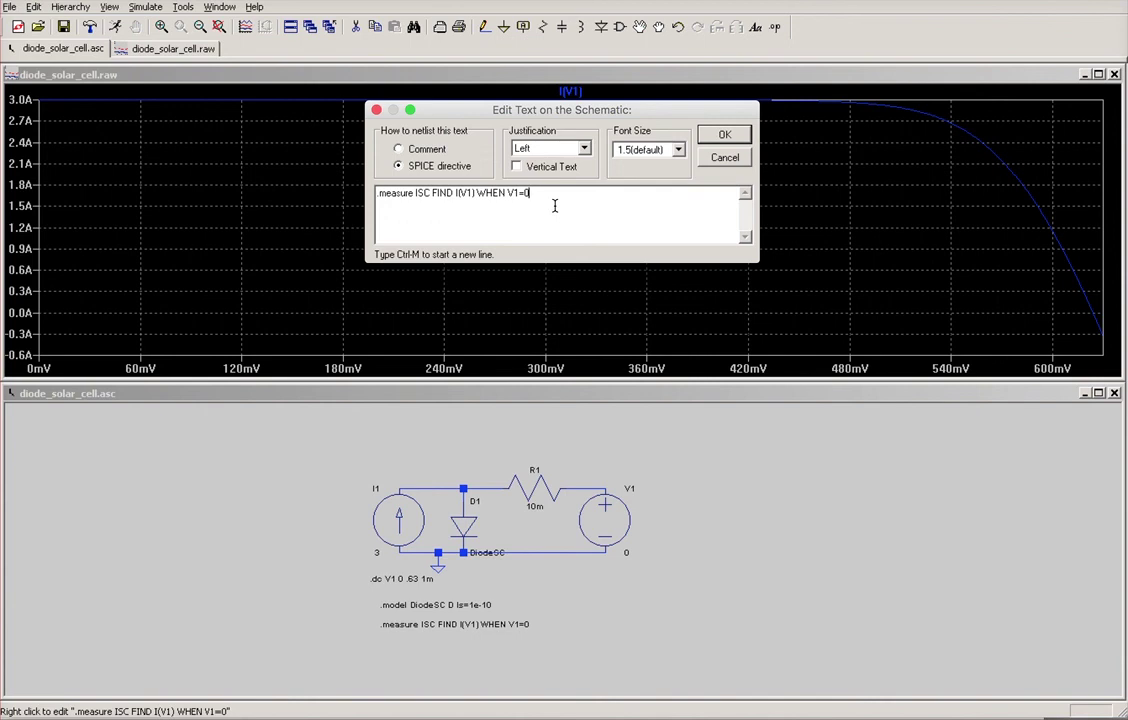
key(ctrl+m)
text(.measure VOC FIND V1 WHEN )
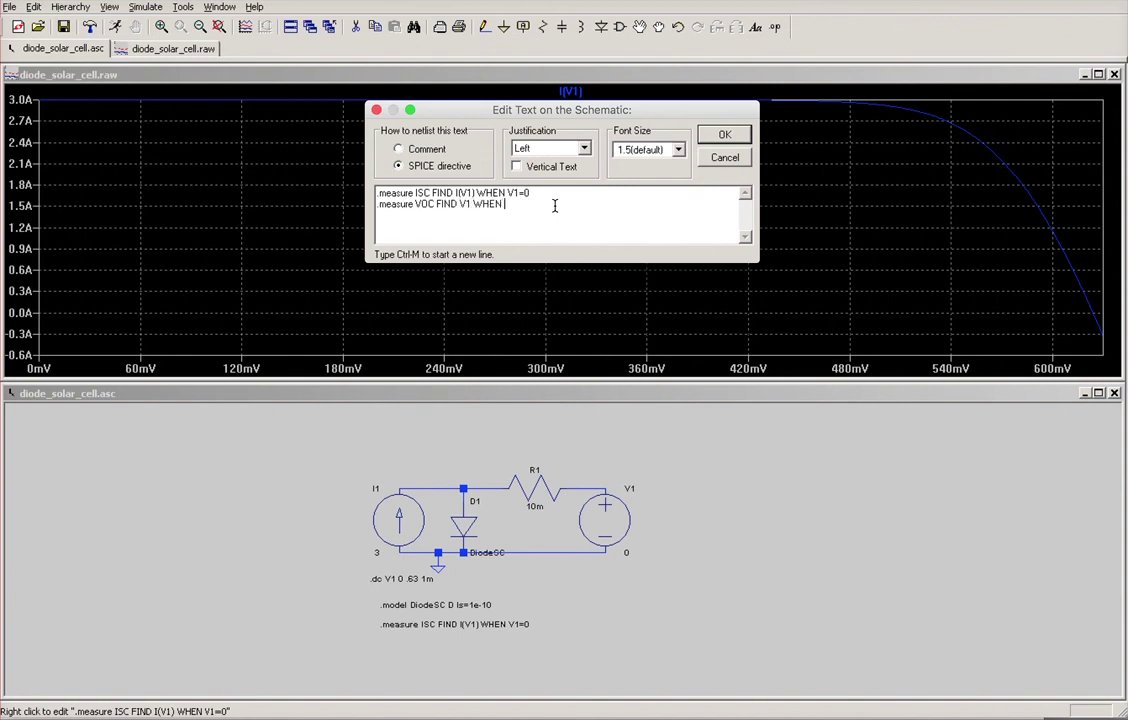
text(I(V1)=0)
click(728, 136)
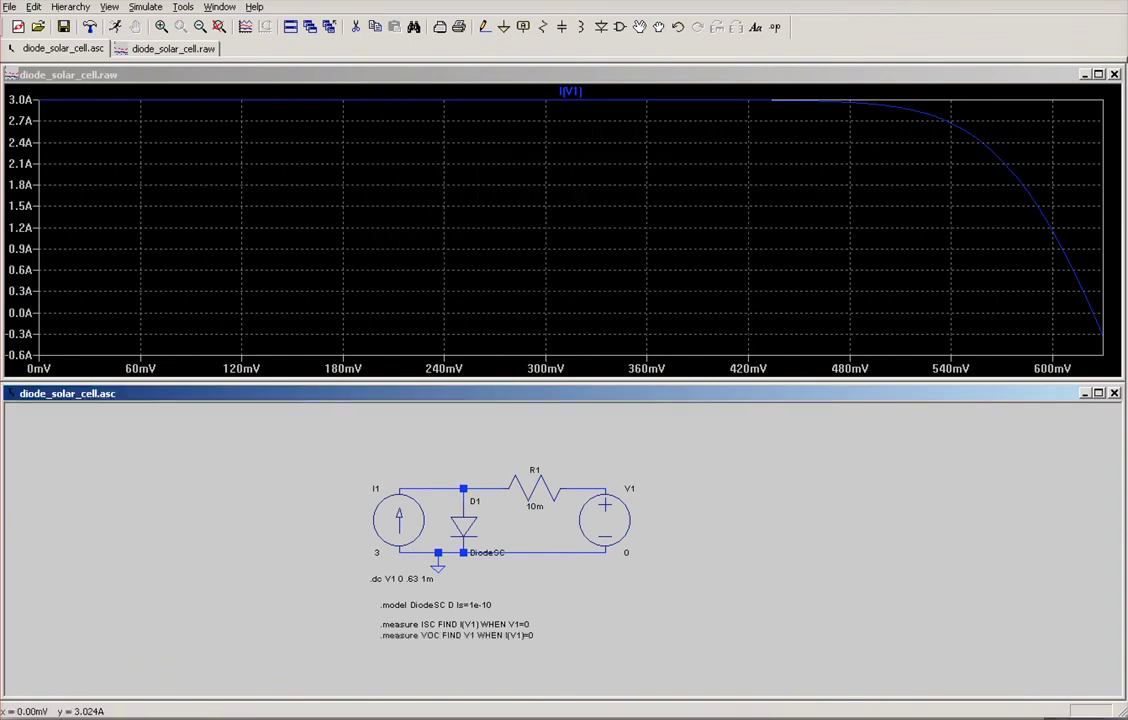
Rerun the simulation and check the SPICE error log reports voc 0.623978 alongside isc=3.
click(115, 28)
key(ctrl+l)
drag(698, 170, 496, 171)
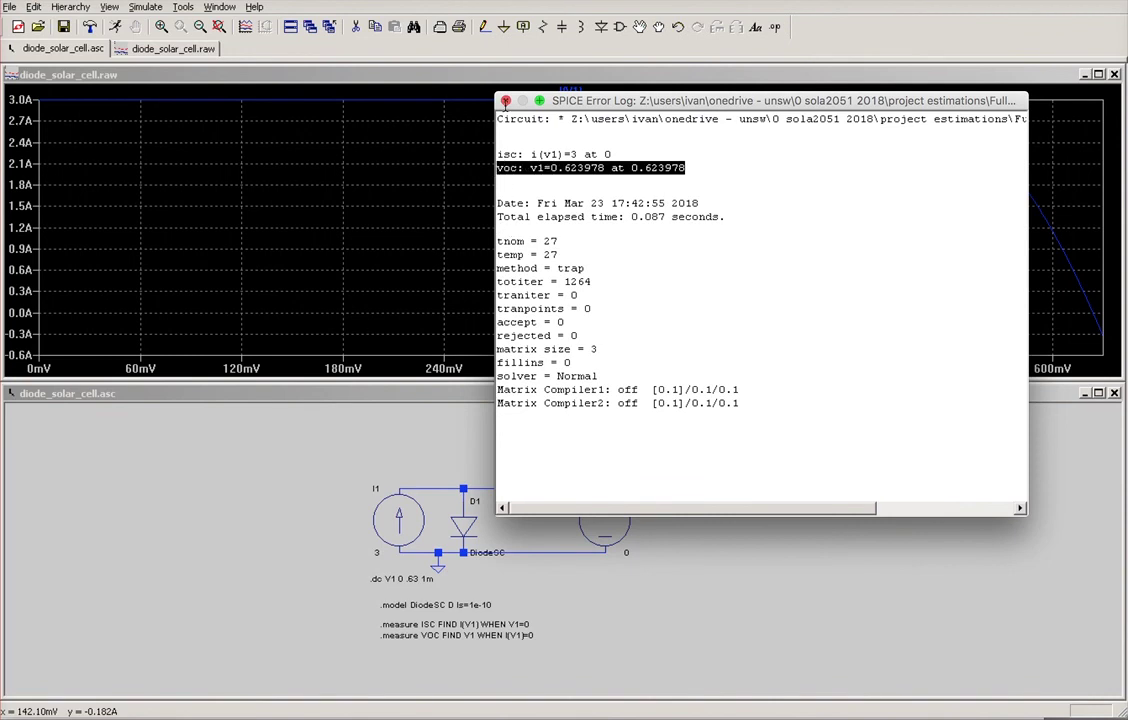
click(444, 92)
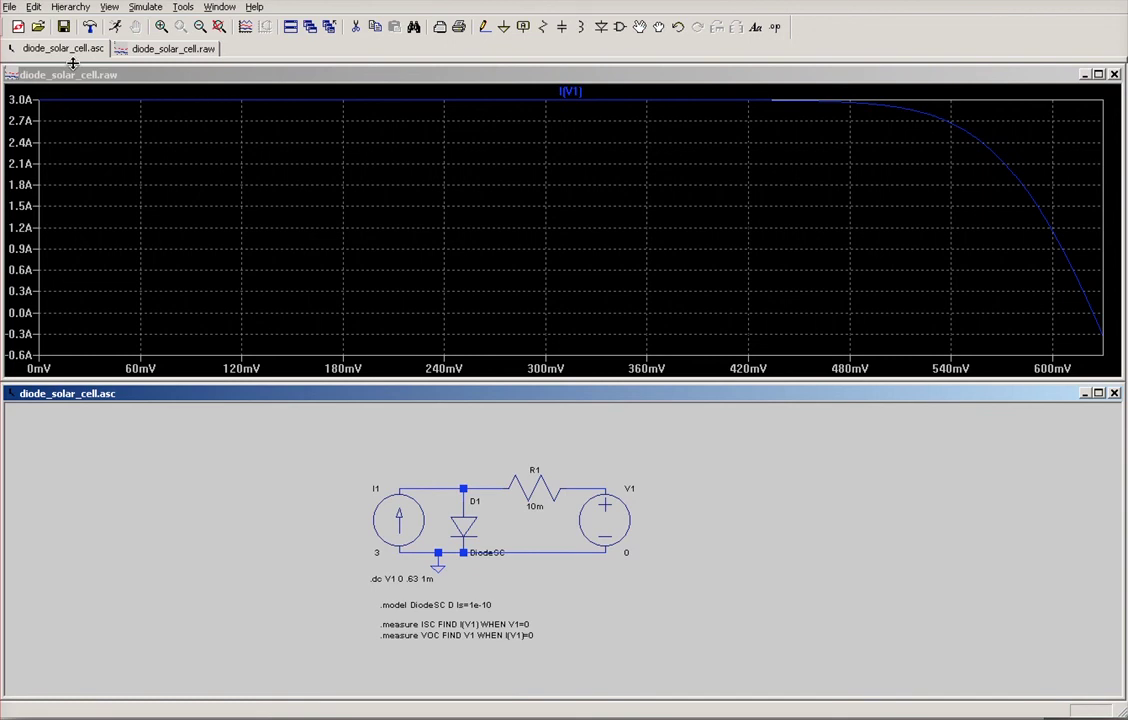
Add the directive line .measure MPP max(I(V1)*V1) under ISC and VOC, then rerun the simulation.
right_click(476, 638)
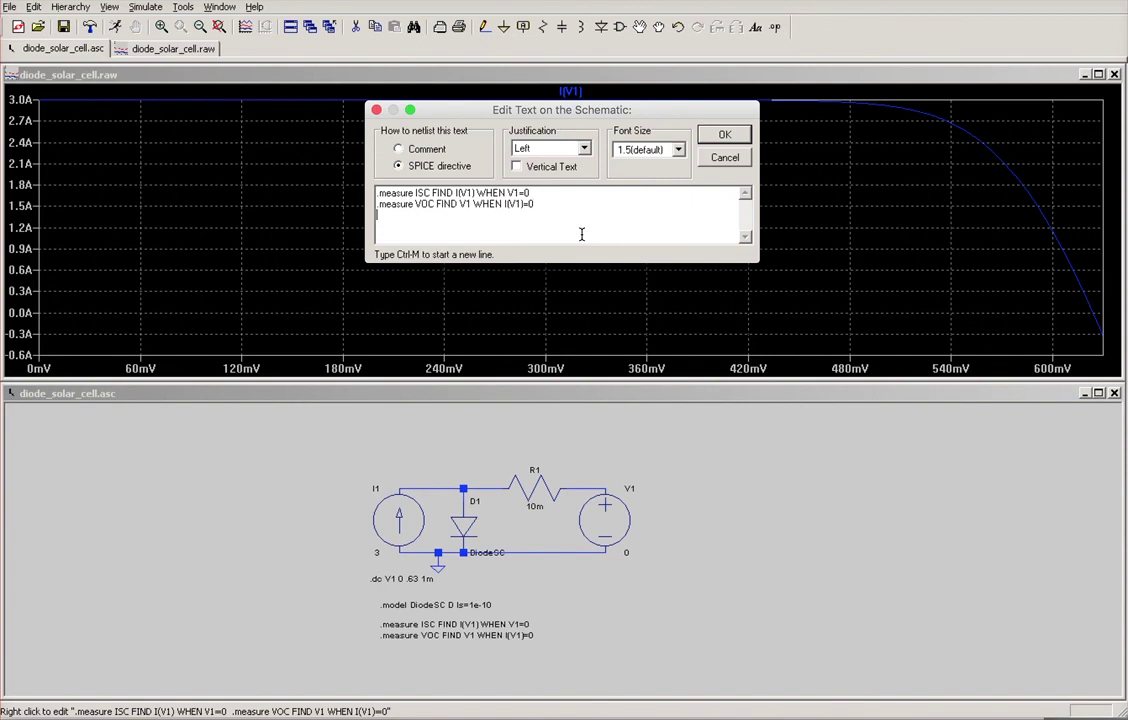
key(ctrl+m)
text(.measur)
text(e )
text(M)
text(P)
text(P)
text( FIND)
key(BackSpace)
key(BackSpace)
key(BackSpace)
key(BackSpace)
key(BackSpace)
text(max(I(V1)*)
text(1))
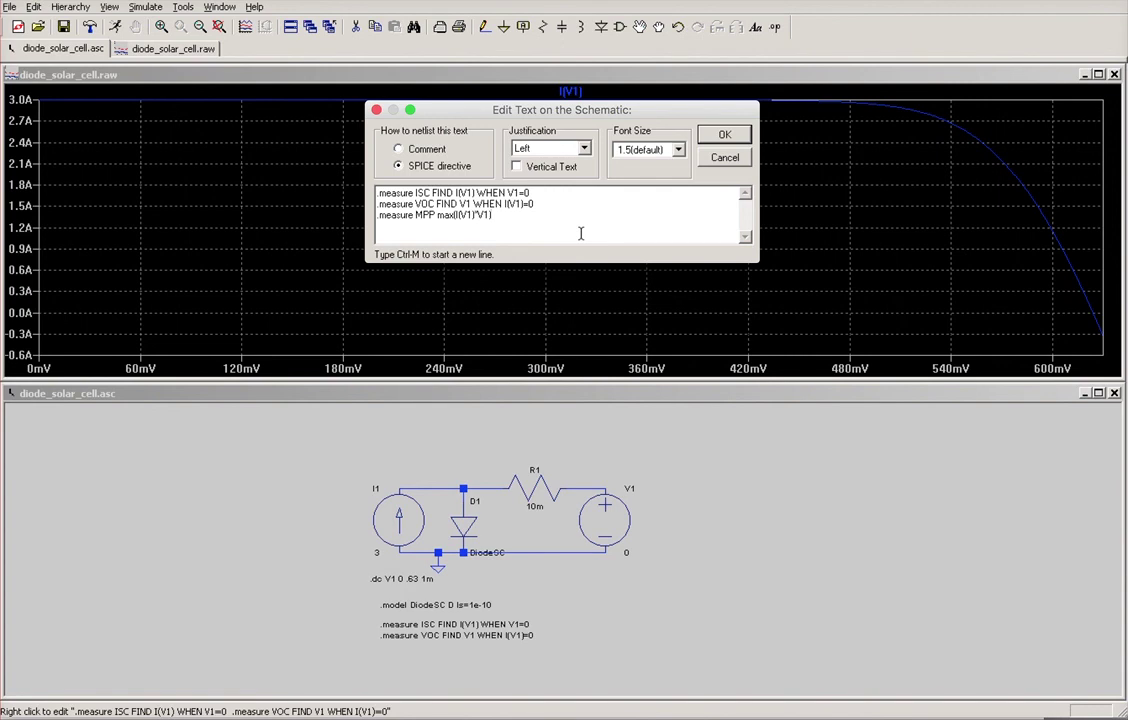
click(724, 134)
click(115, 27)
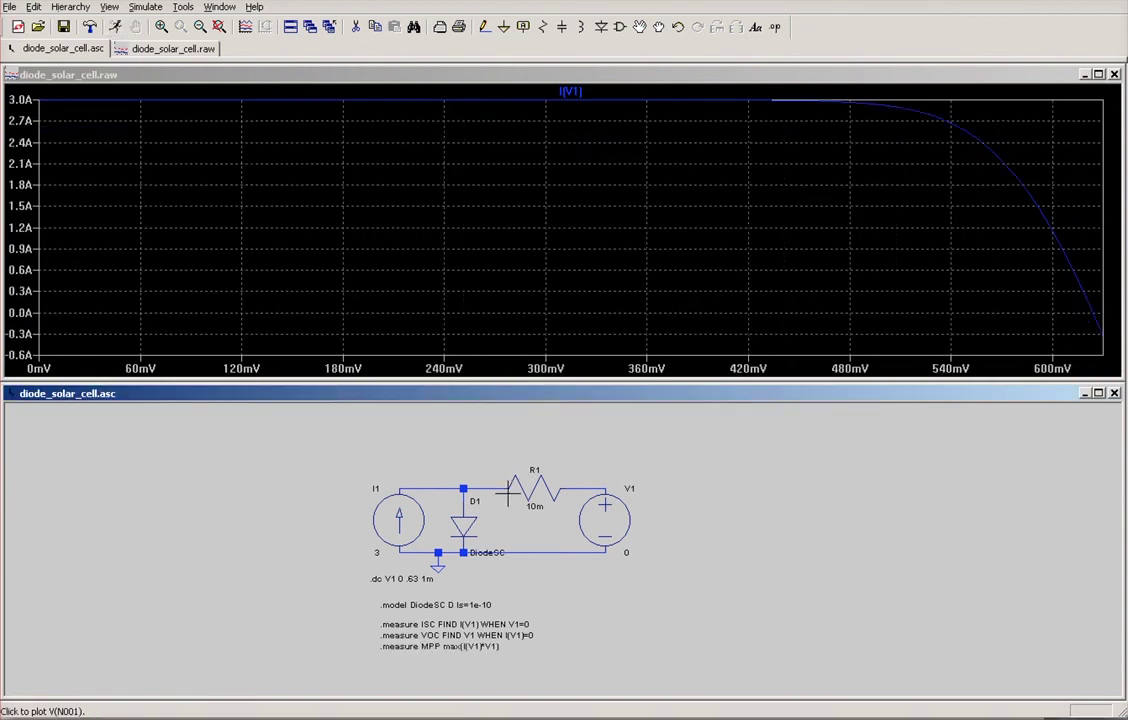
key(ctrl+l)
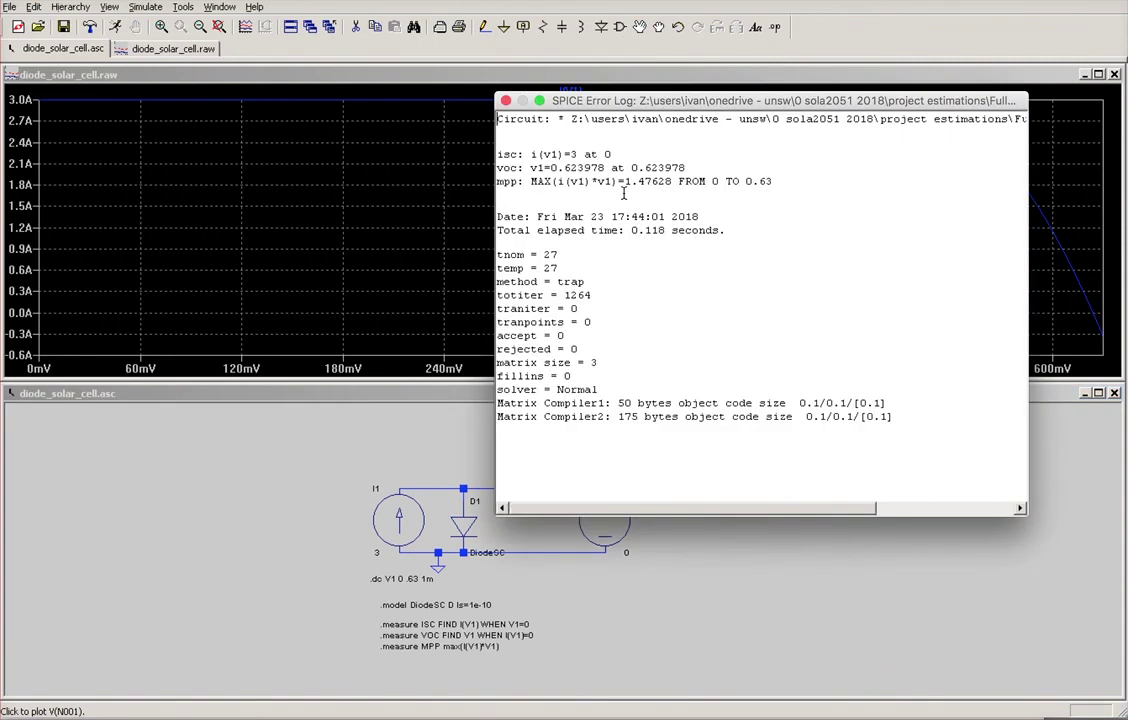
drag(672, 183, 624, 185)
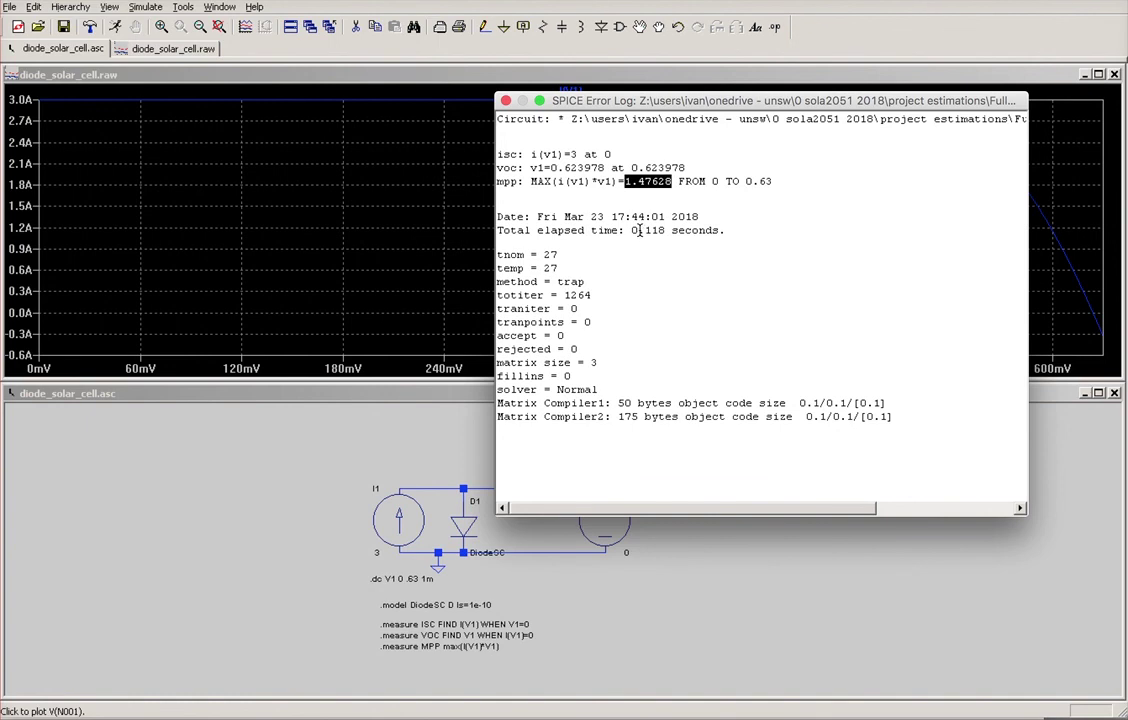
drag(689, 168, 633, 172)
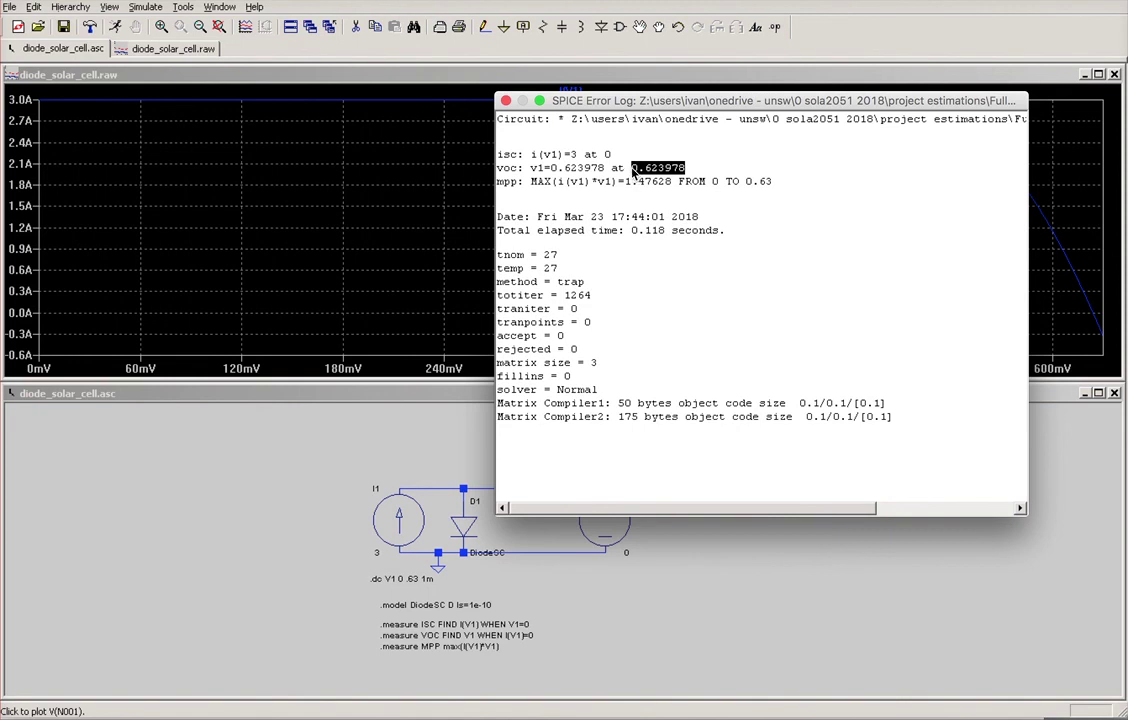
double_click(574, 155)
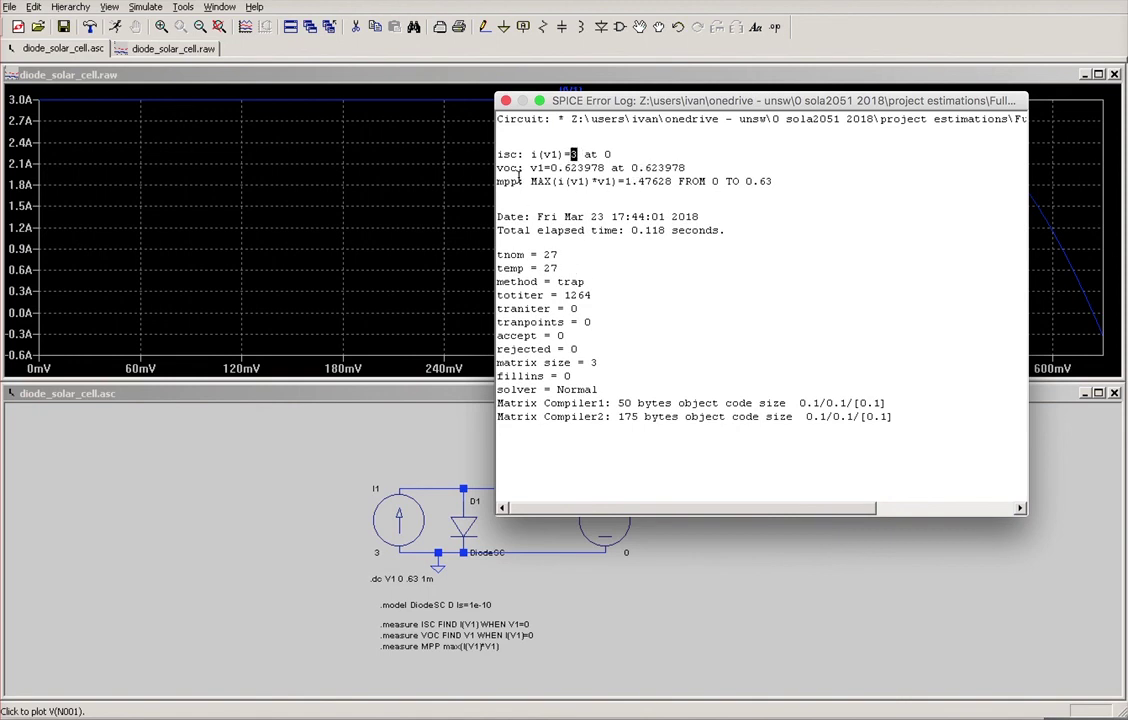
click(506, 101)
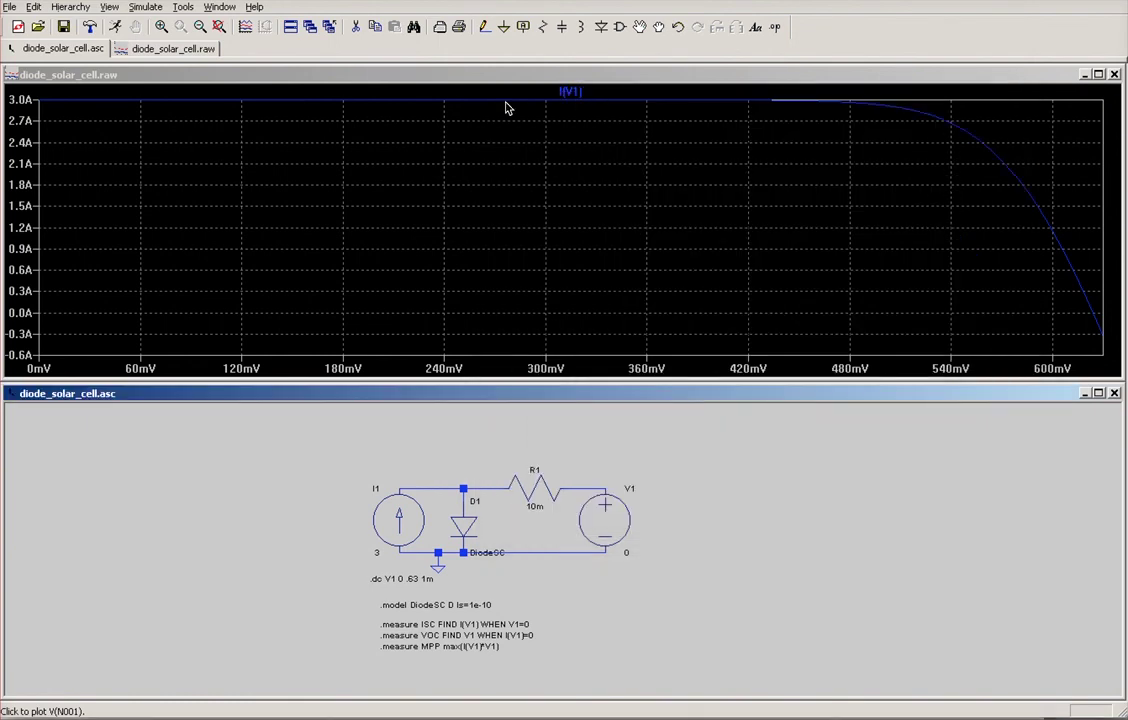